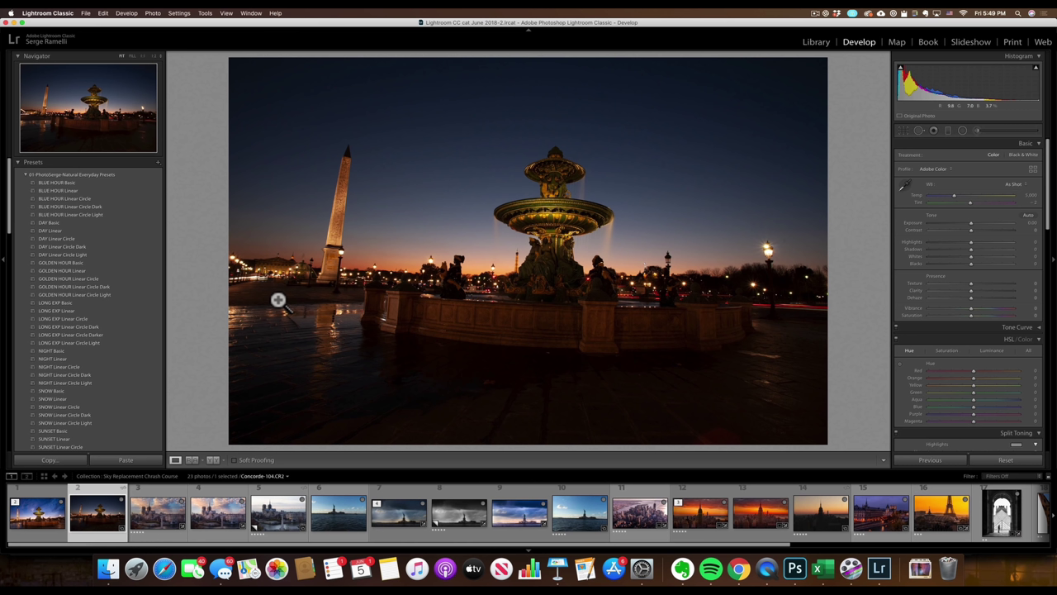
key("i")
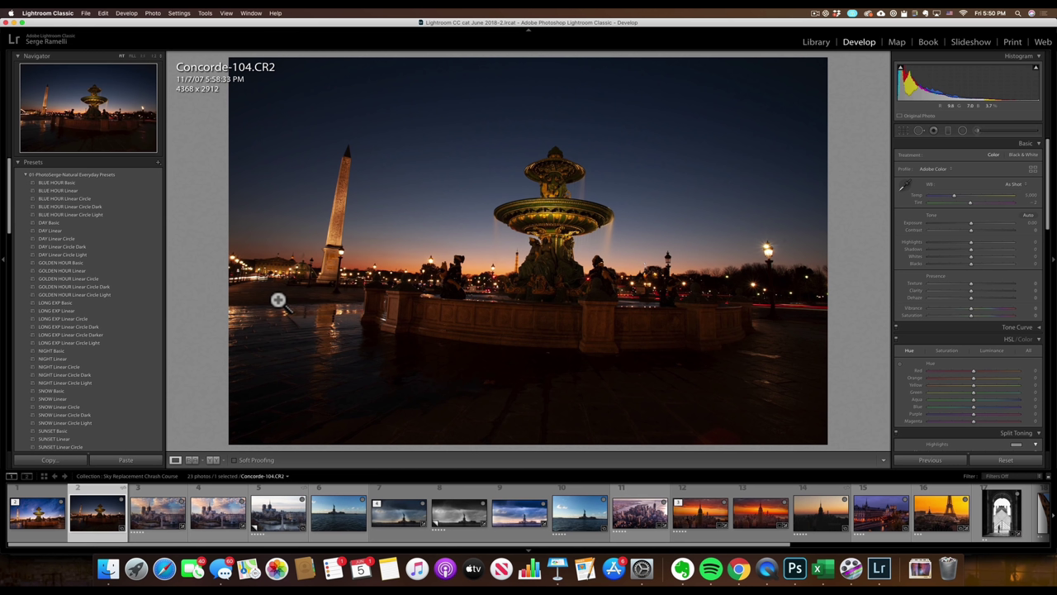
key("i")
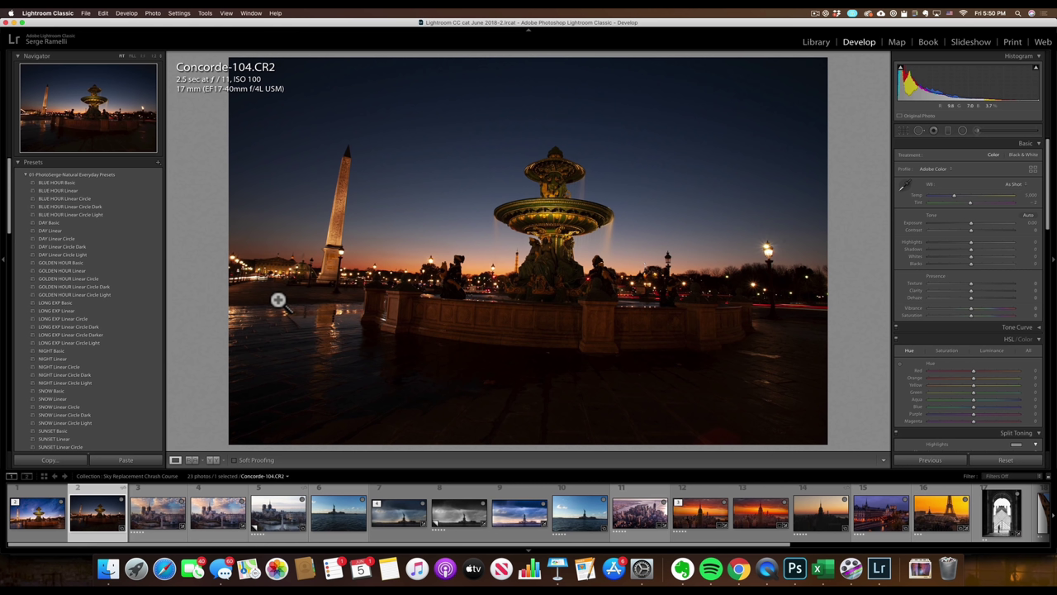
key("i")
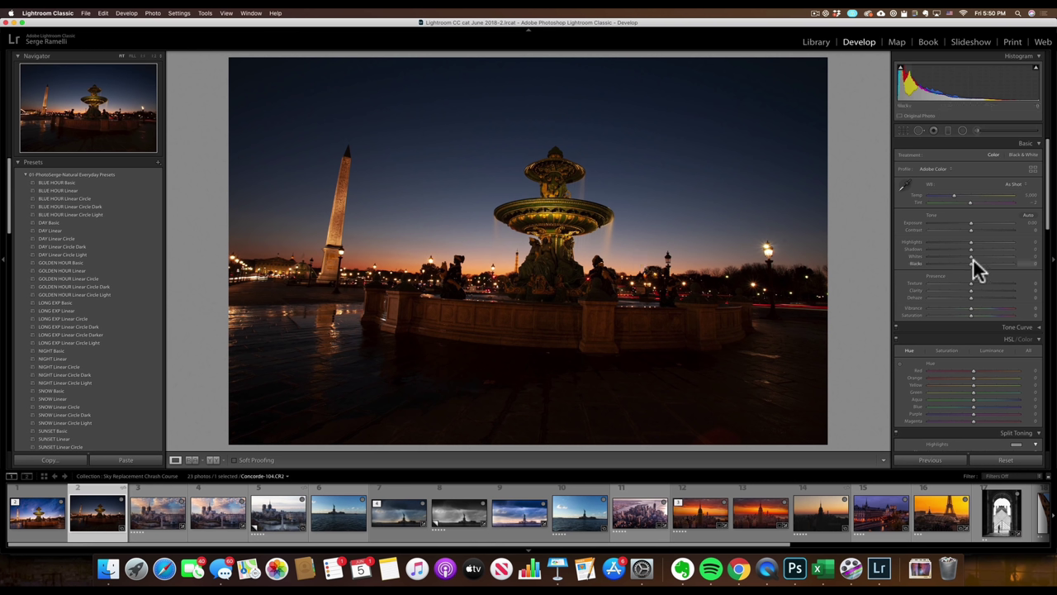
mouse_move(976, 250)
left_mouse_down()
mouse_move(1023, 248)
mouse_move(970, 232)
left_mouse_up()
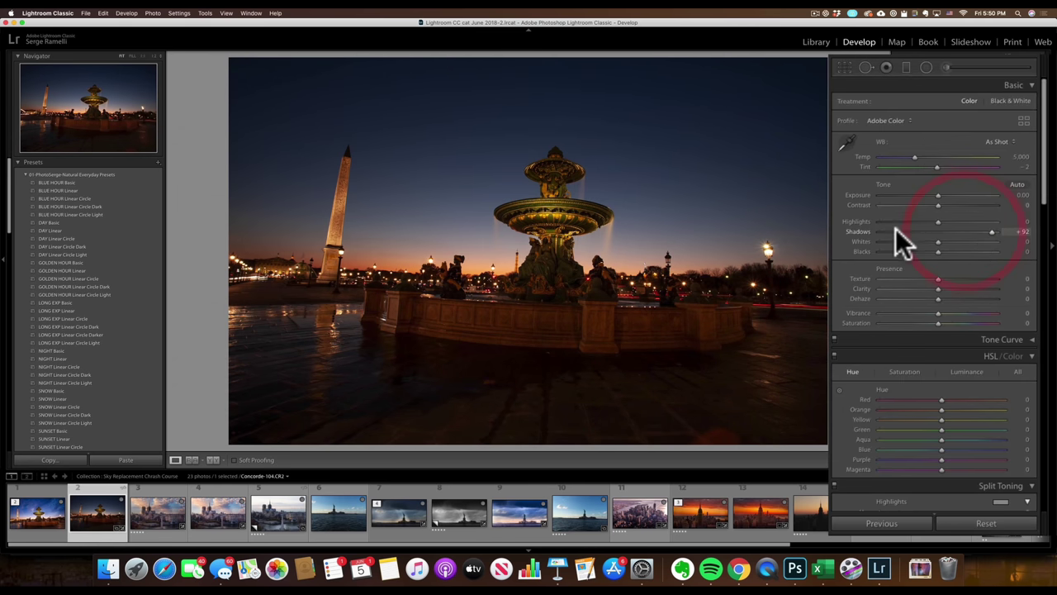
- Set Highlights to +29 and warm Temp to 6,137, zooming in to check the sky
left_click_drag(903, 220, 950, 218)
left_click_drag(913, 154, 926, 153)
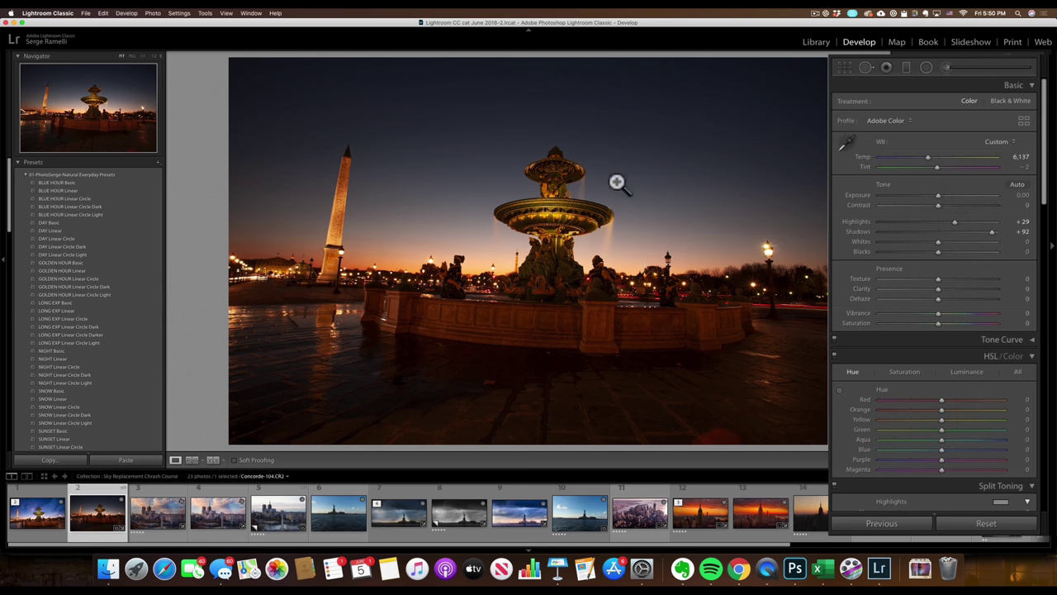
left_click(448, 147)
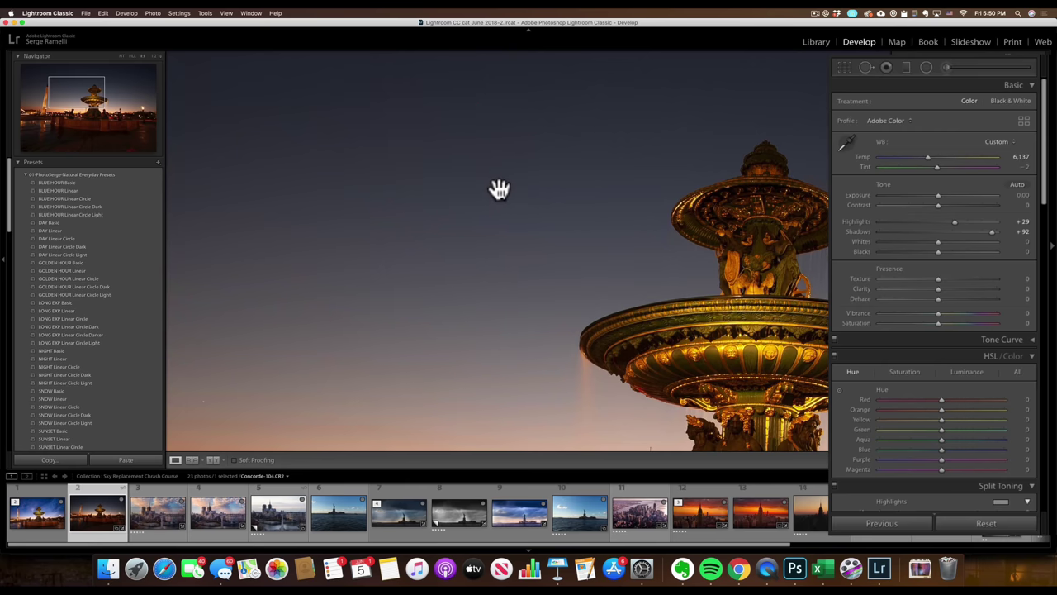
left_click(498, 195)
- Set Luminance noise reduction to 22 in the Detail panel
scroll(966, 293, "down", 6)
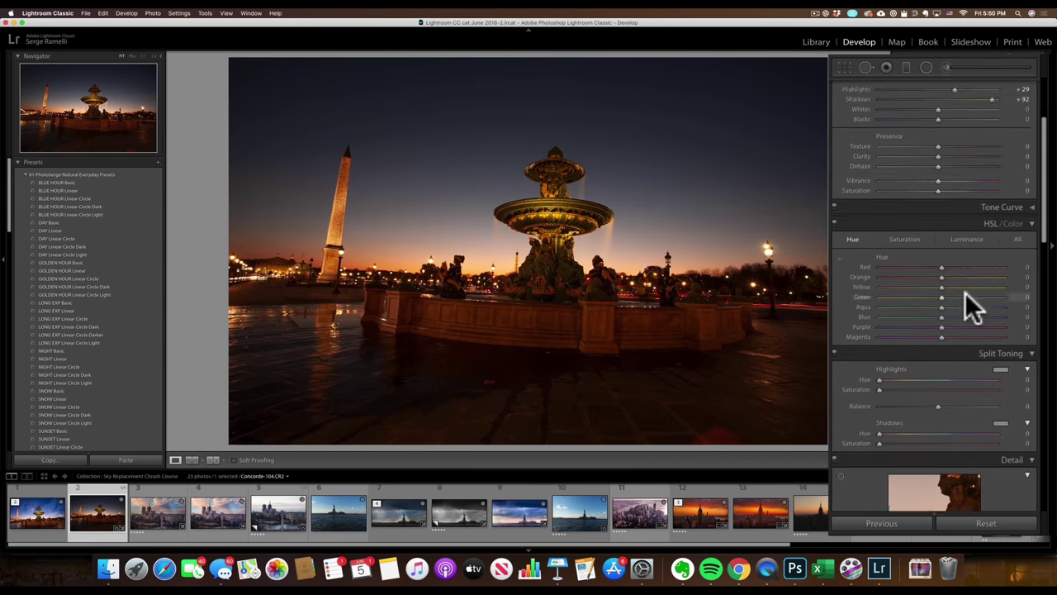
scroll(965, 294, "down", 3)
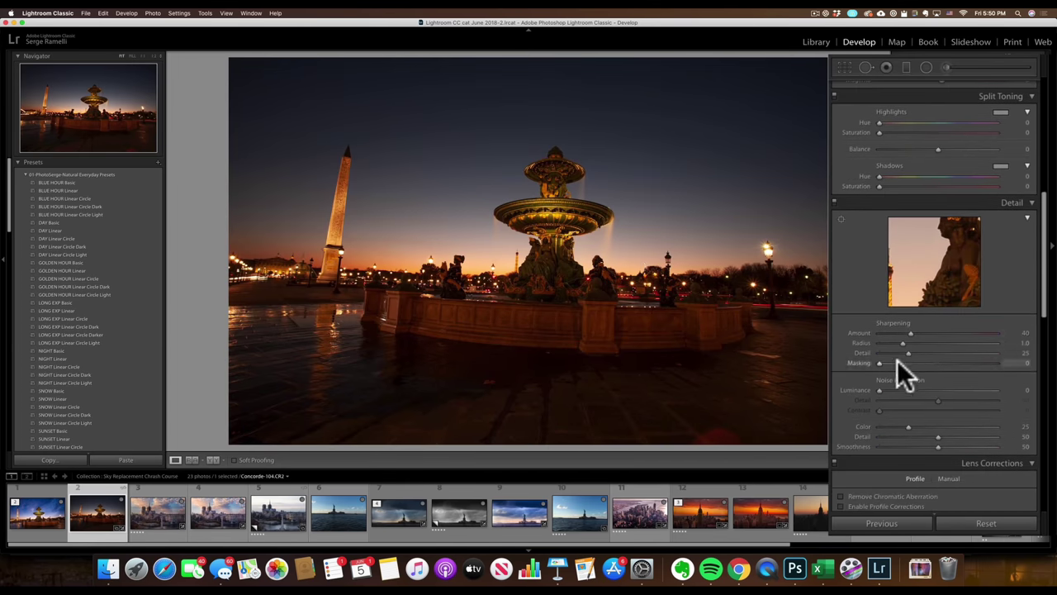
left_click_drag(897, 388, 904, 390)
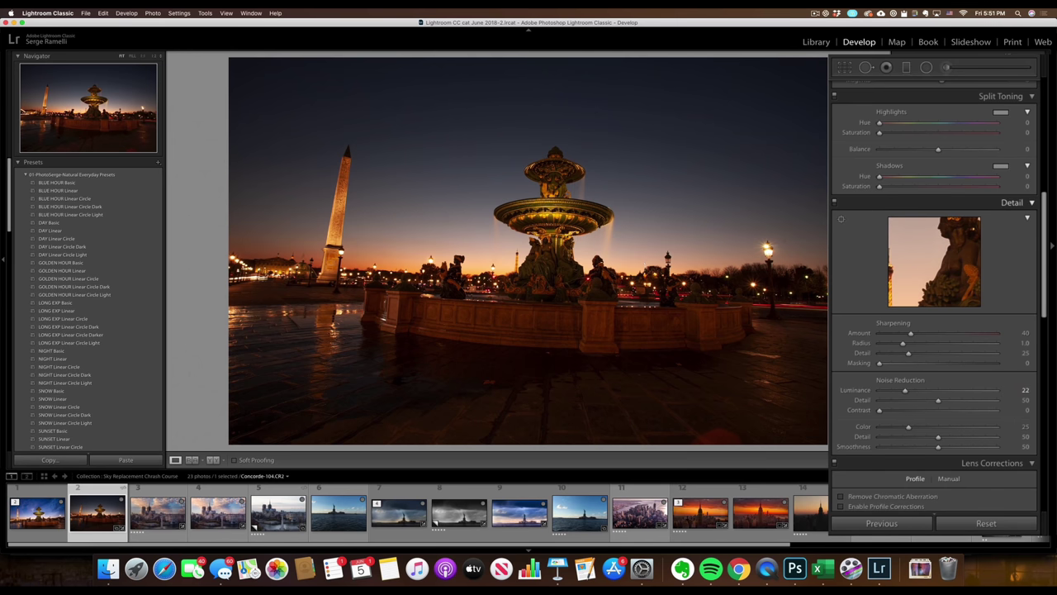
scroll(918, 153, "up", 10)
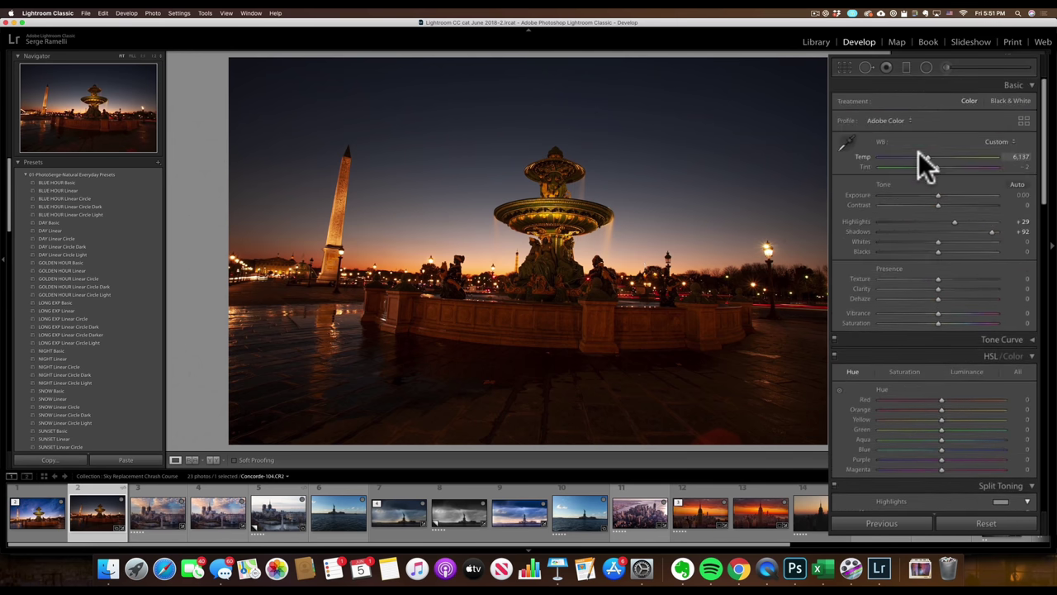
- Add a graduated filter rising from the photo's bottom with mask Temp -72
left_click(906, 66)
left_click_drag(529, 370, 533, 135)
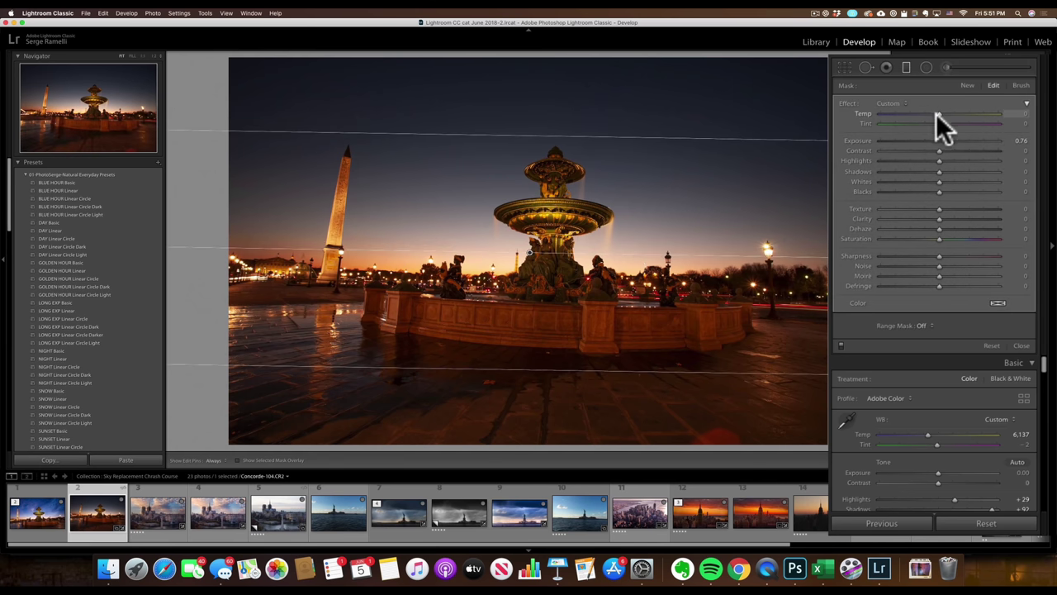
mouse_move(909, 116)
left_mouse_down()
mouse_move(944, 115)
mouse_move(893, 124)
left_mouse_up()
left_click(866, 453)
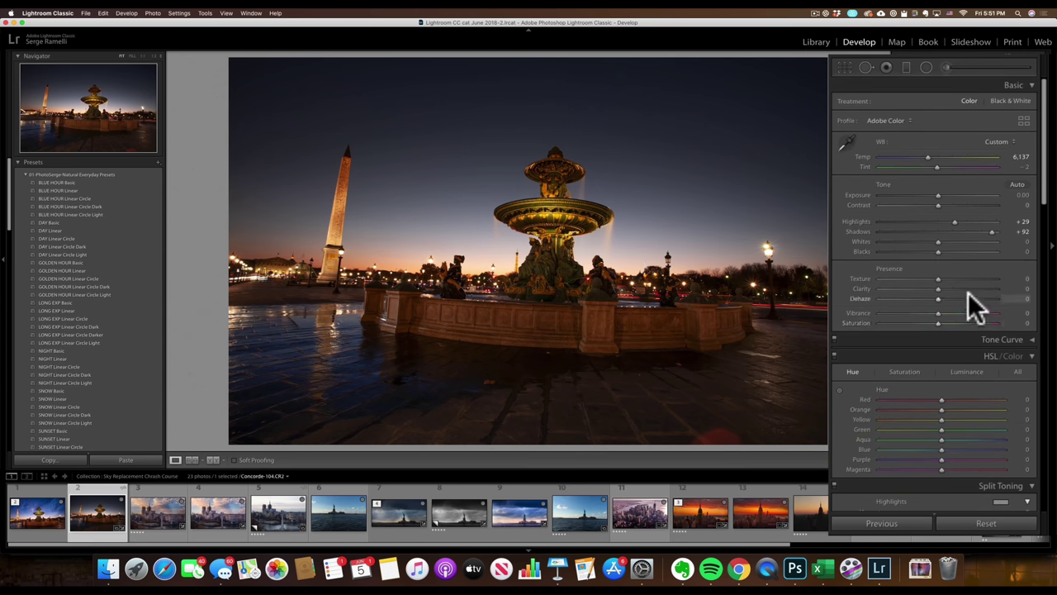
- Turn on Remove Chromatic Aberration and Enable Profile Corrections in Lens Corrections
scroll(968, 293, "down", 6)
scroll(967, 295, "down", 10)
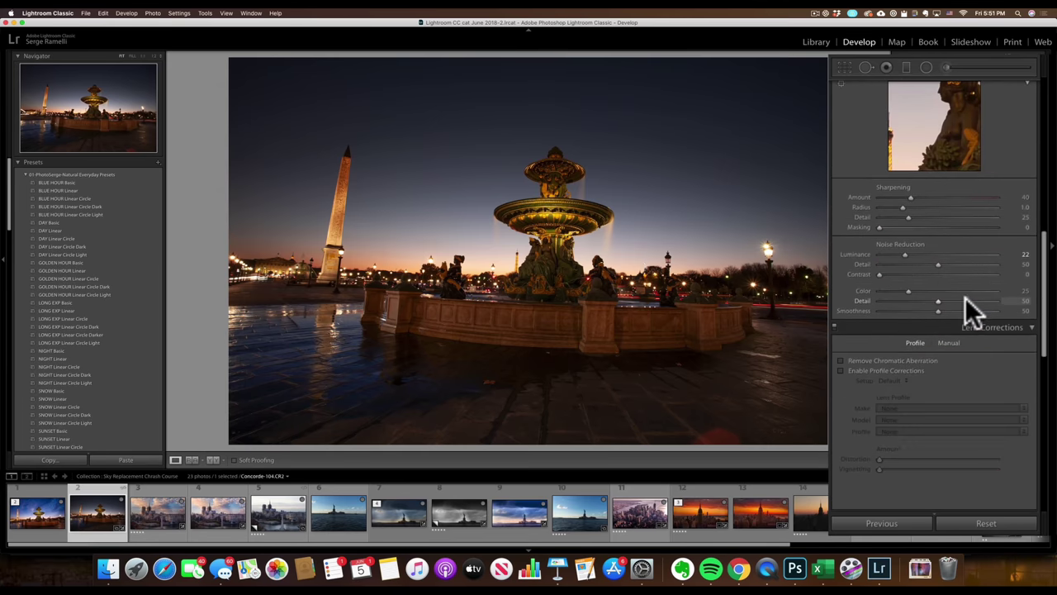
left_click(879, 310)
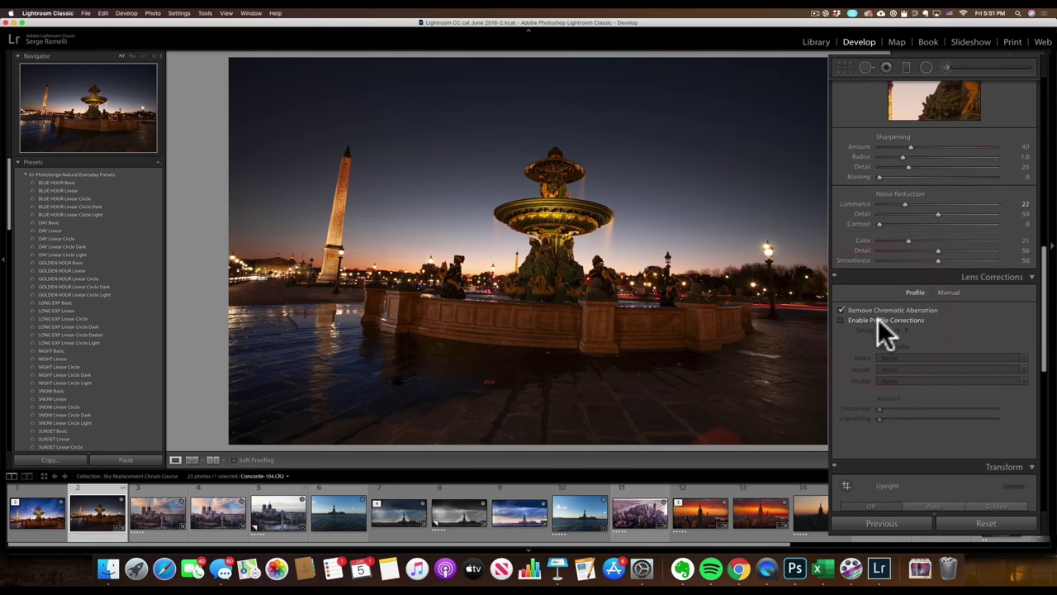
left_click(878, 319)
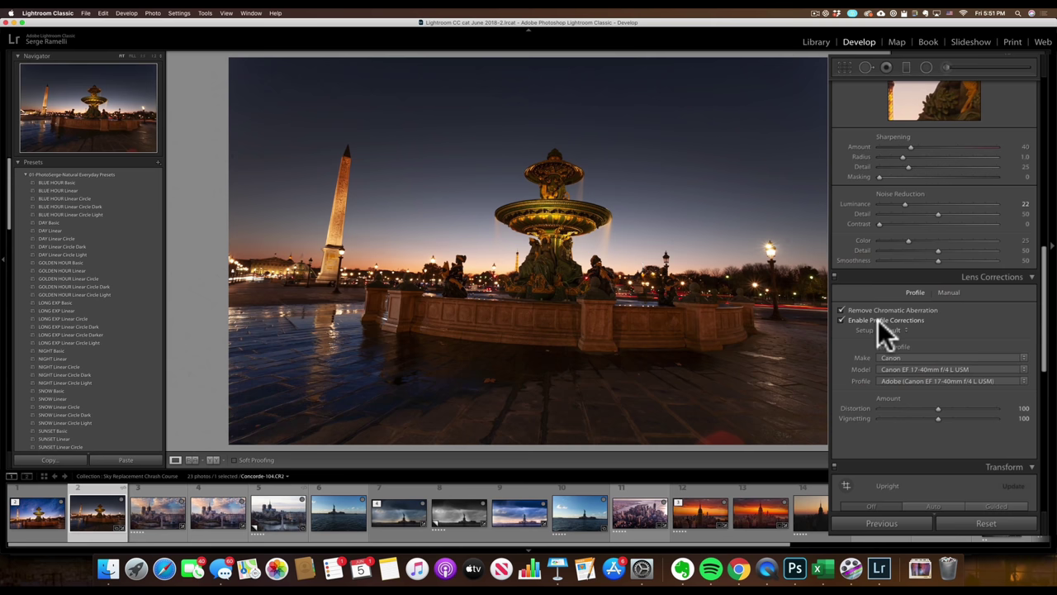
- Try Upright Auto perspective correction, then undo it
scroll(950, 388, "down", 5)
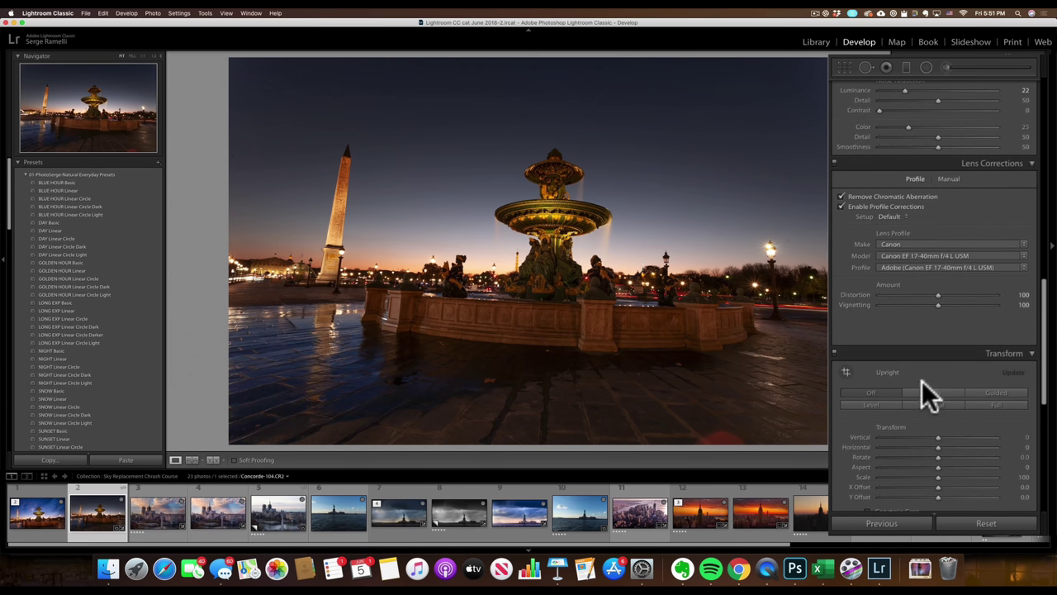
left_click(925, 389)
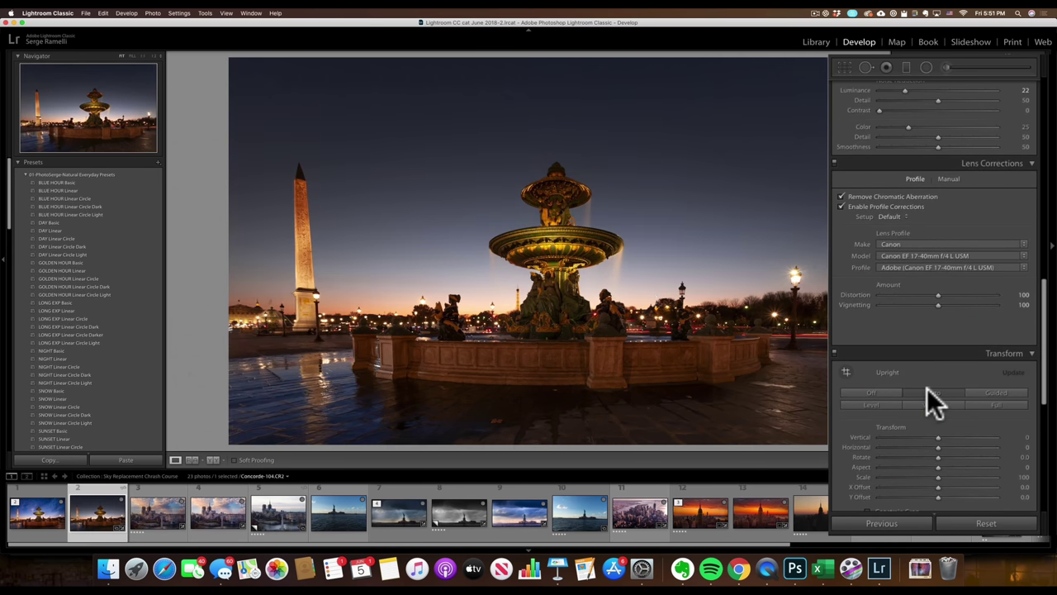
left_click(874, 392)
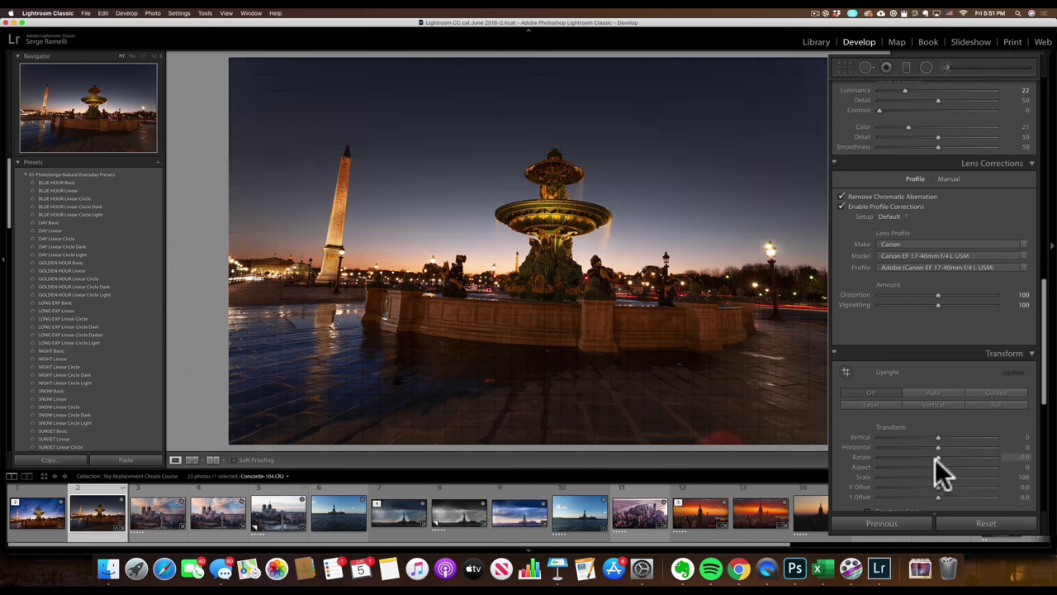
- Rotate the photo to -3.6 in Transform to level it
left_click_drag(935, 455, 917, 457)
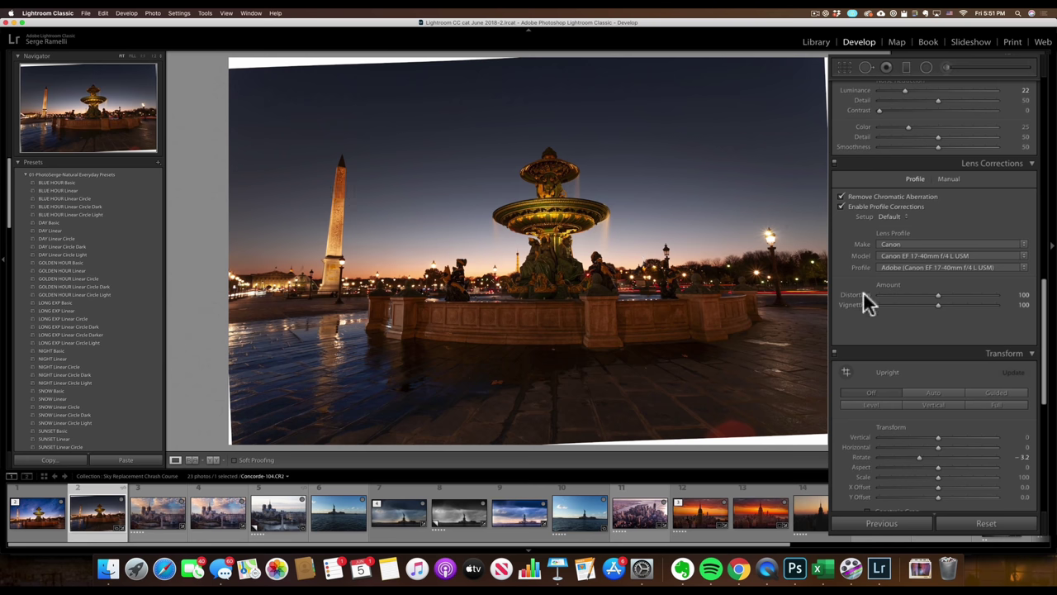
left_click_drag(926, 456, 917, 456)
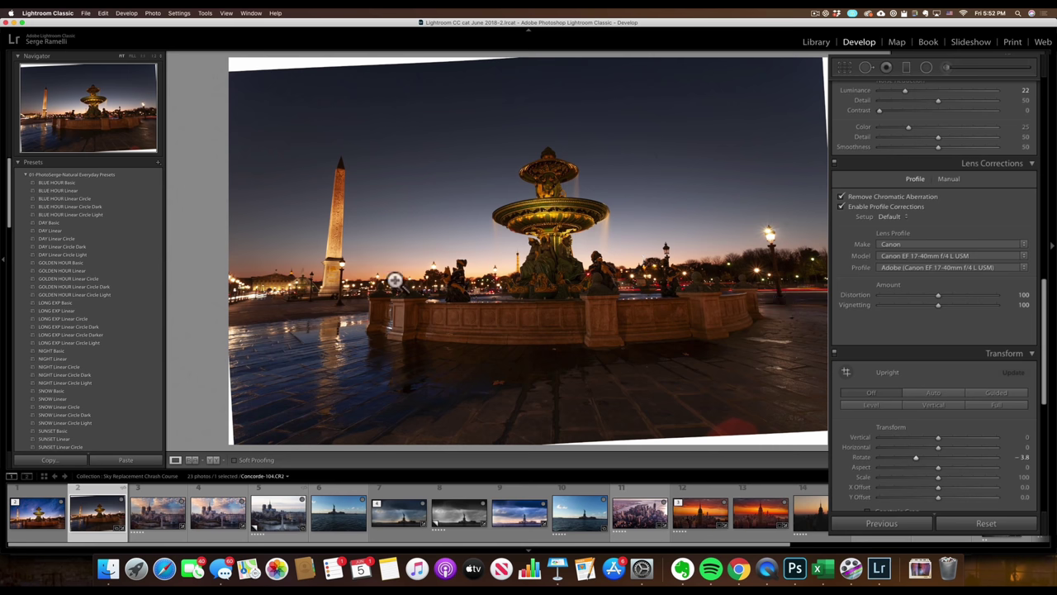
left_click(909, 458)
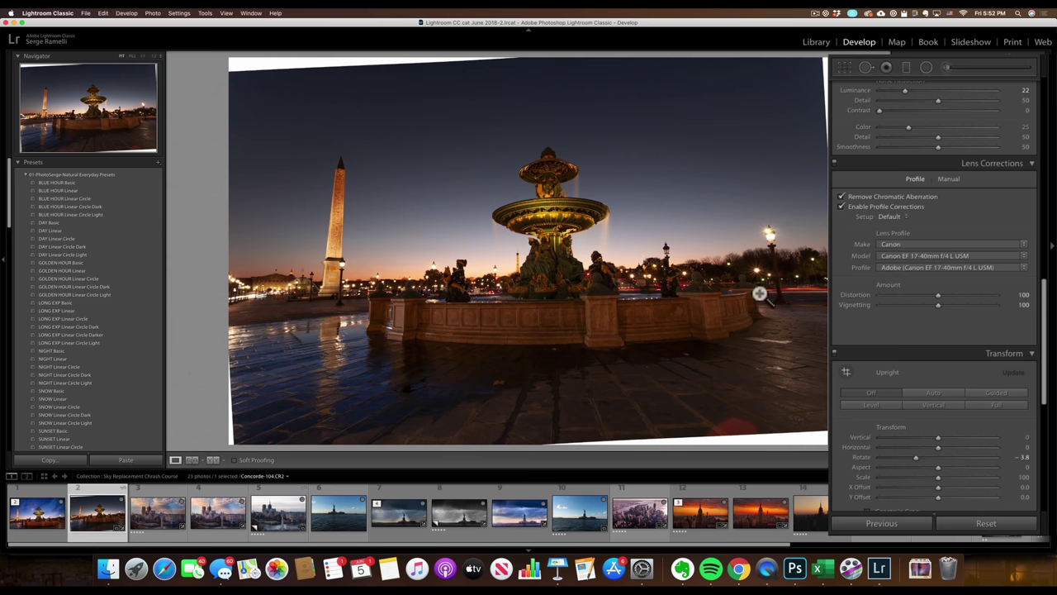
left_click(915, 455)
key("Up")
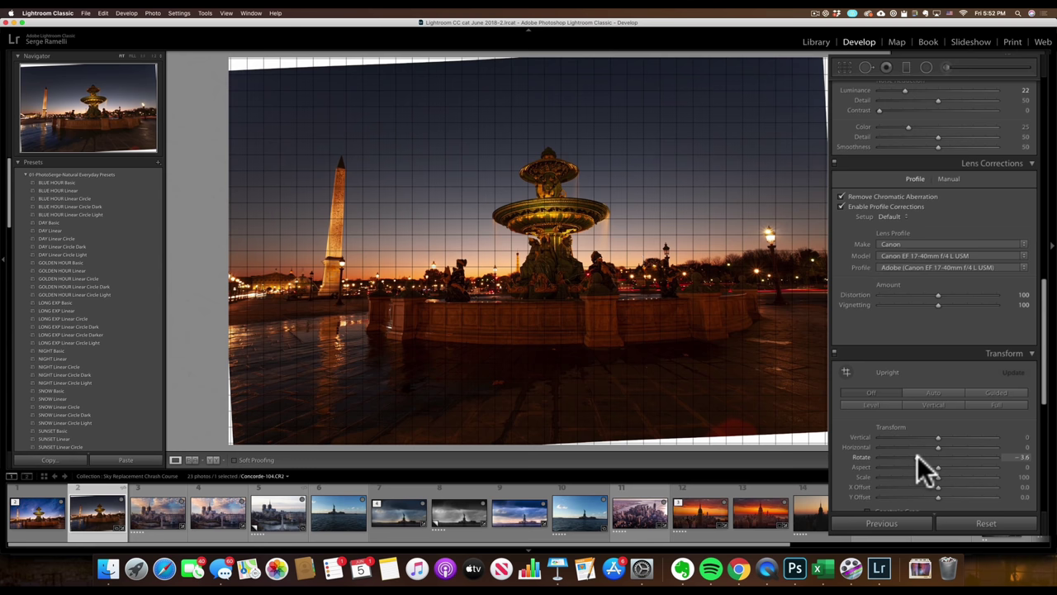
left_click(917, 455)
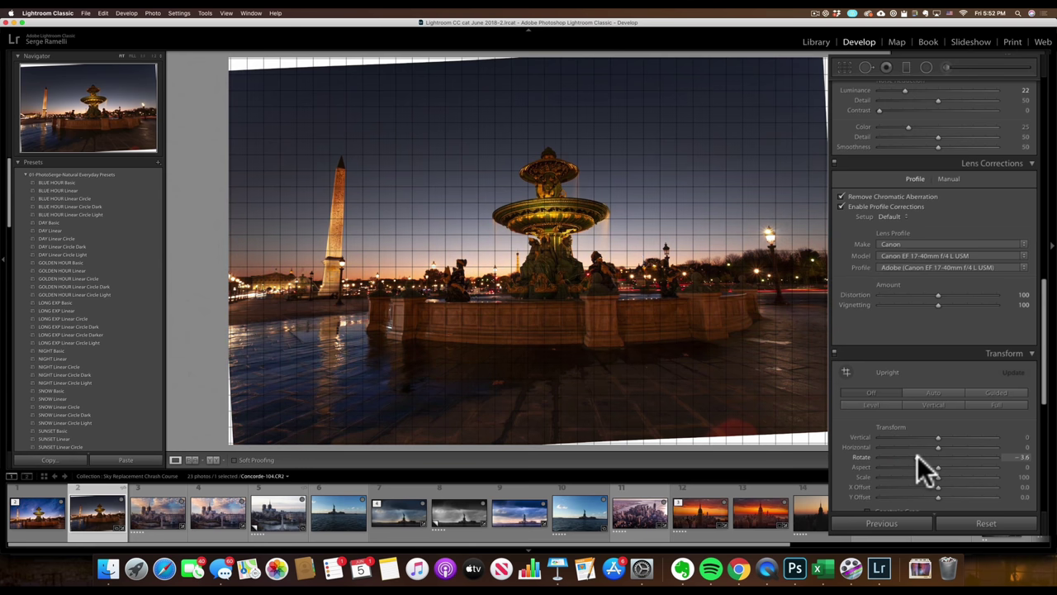
- Set Transform Vertical perspective to -25 to straighten the verticals
left_click_drag(935, 436, 919, 439)
left_click_drag(919, 439, 918, 440)
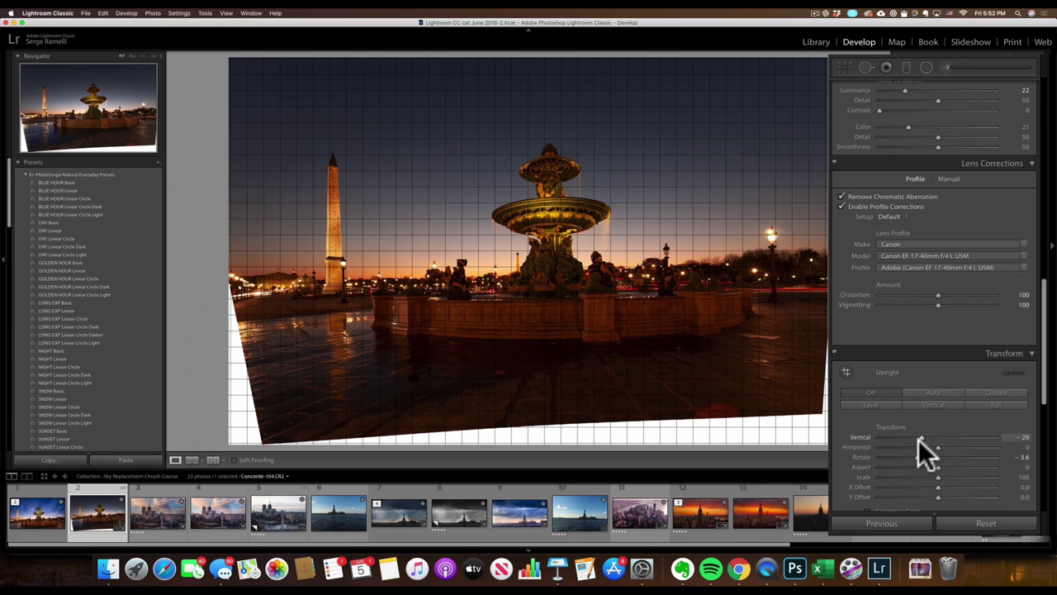
left_click_drag(920, 439, 909, 441)
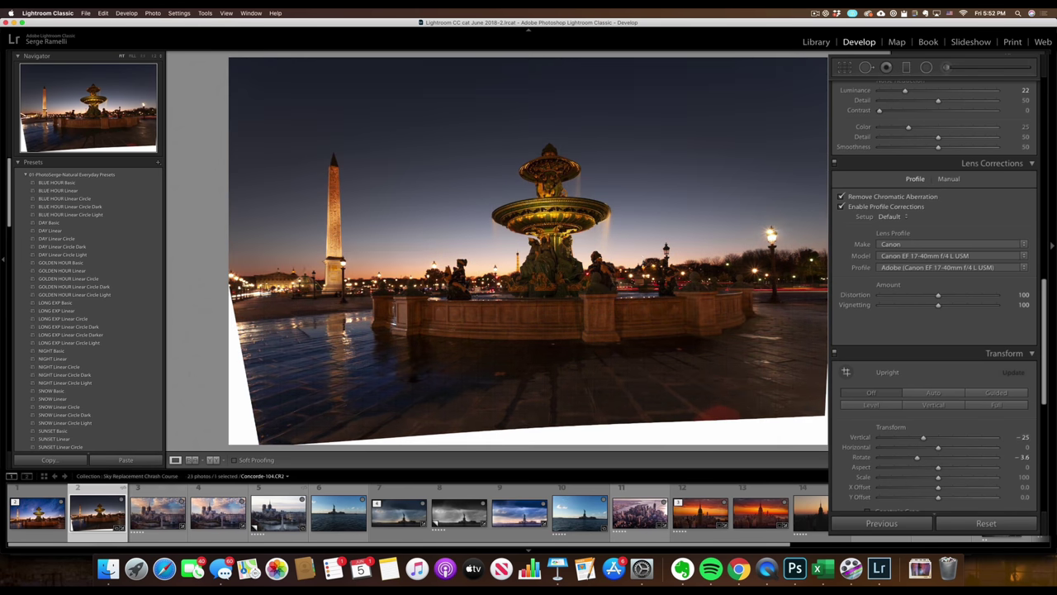
left_click(842, 68)
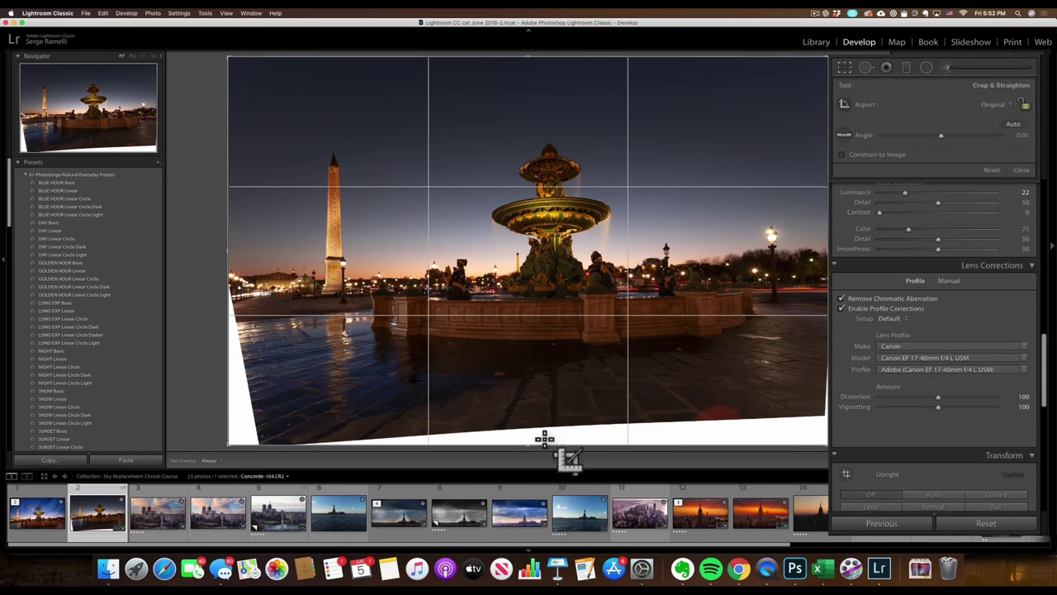
- Set the crop aspect to 16 x 9, frame the fountain and obelisk, and apply it
left_click(997, 104)
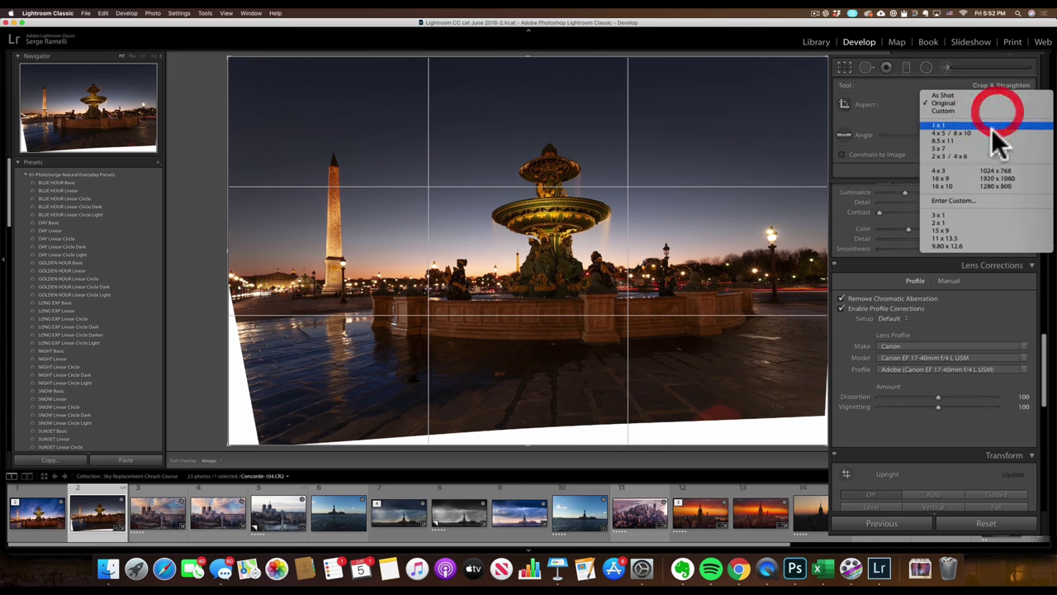
left_click(988, 174)
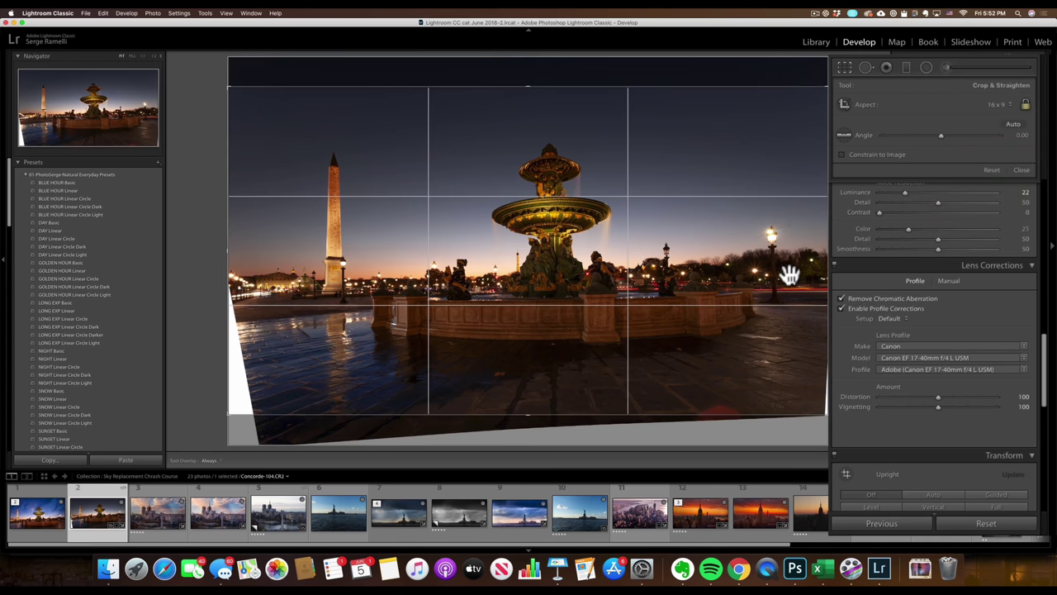
left_click_drag(829, 413, 826, 405)
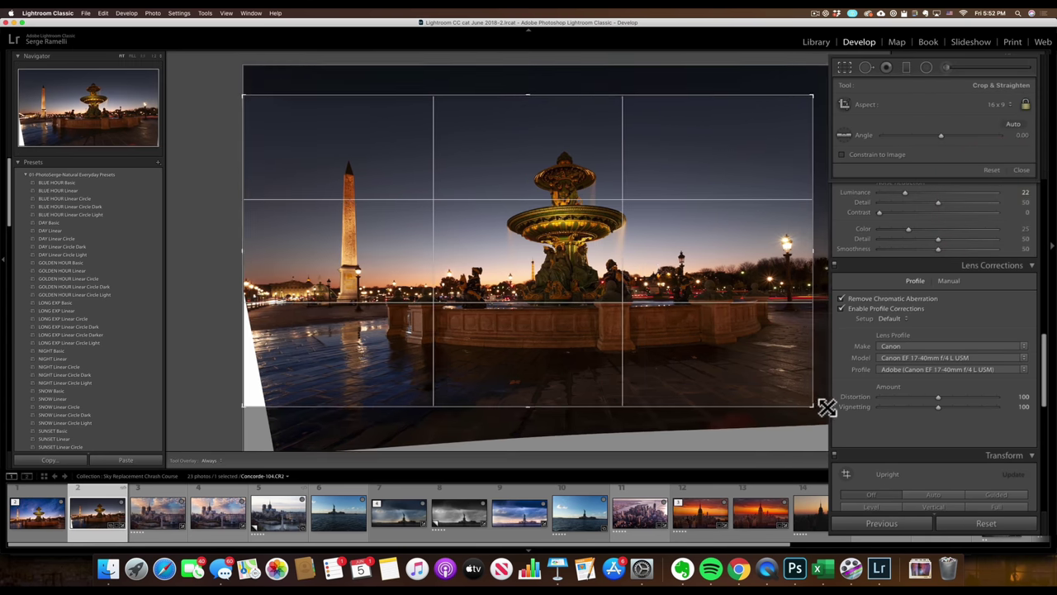
left_click_drag(240, 406, 255, 401)
left_click_drag(559, 284, 550, 283)
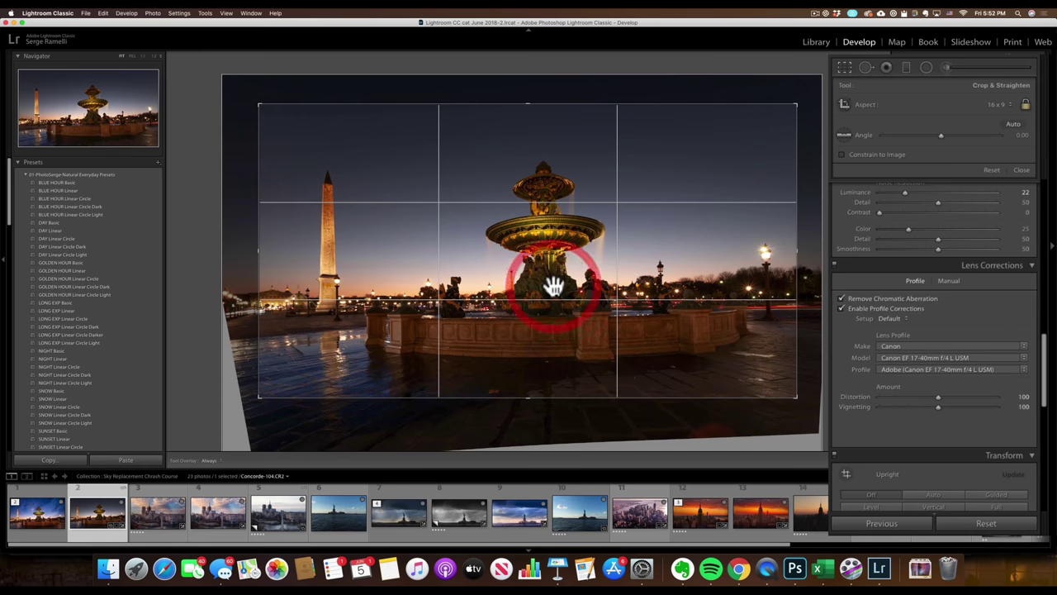
key("Return")
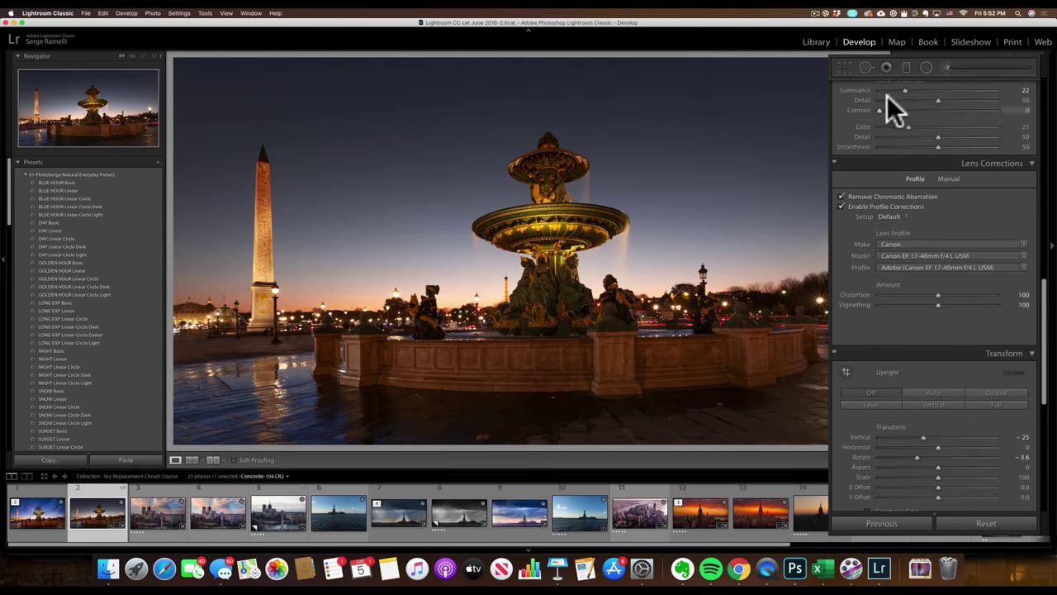
- Heal a blemish in the sky right of the fountain with Spot Removal
left_click(865, 65)
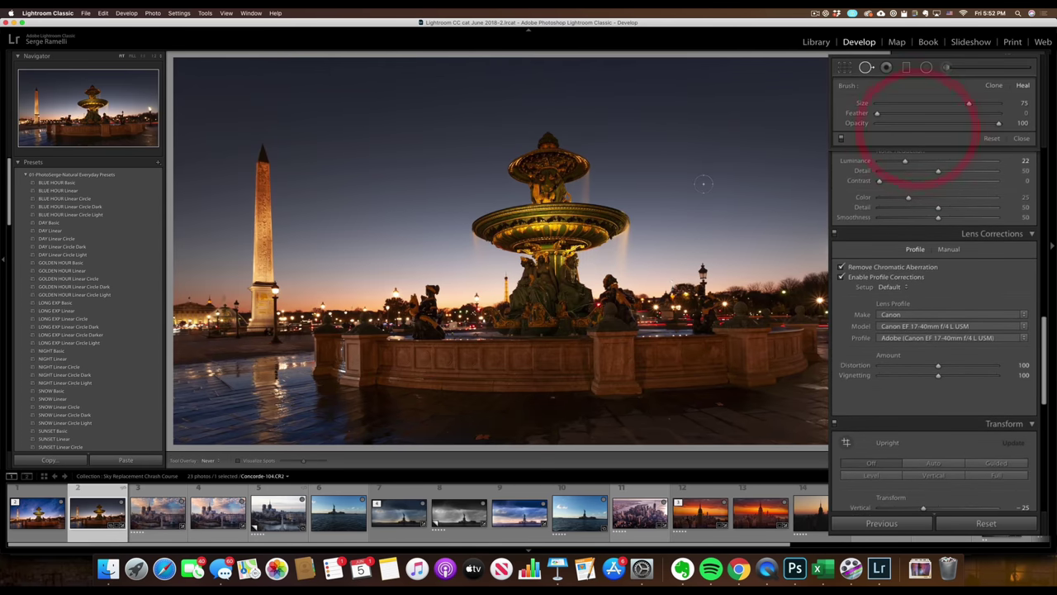
left_click(699, 147)
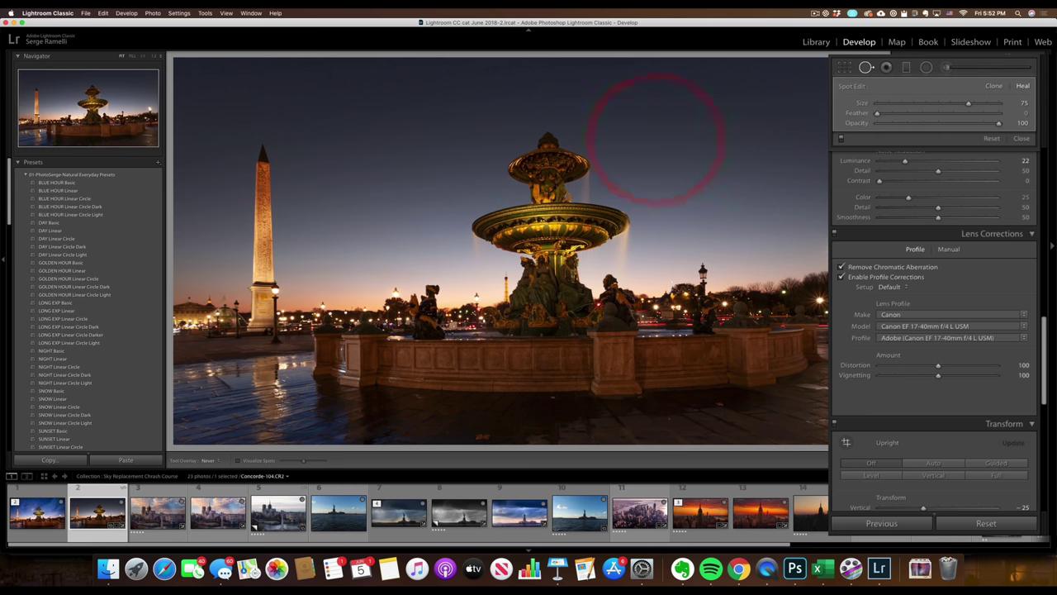
left_click(884, 438)
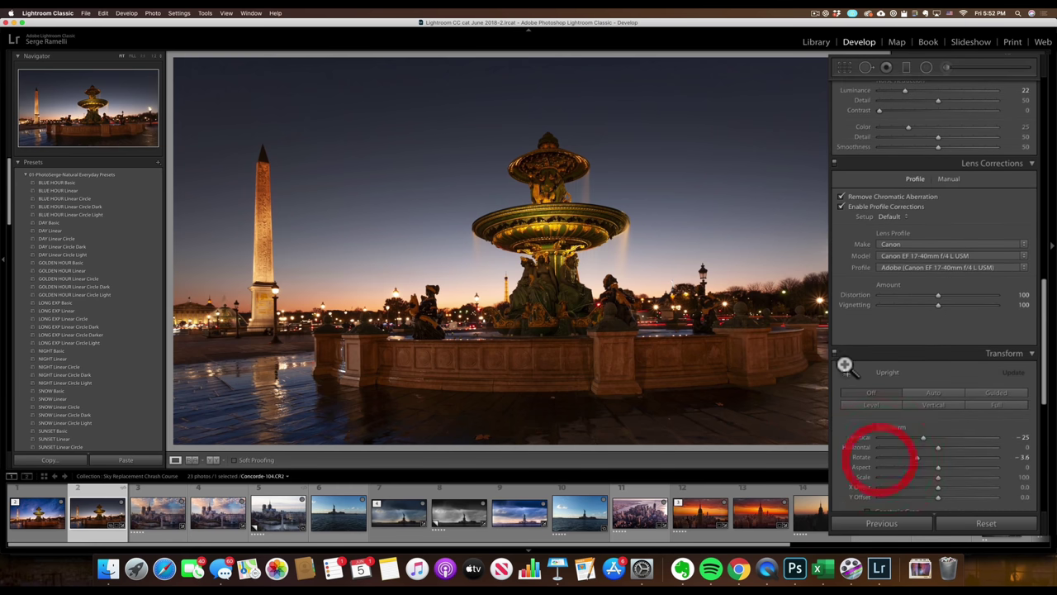
- Send the Concorde-104 filmstrip photo to Edit in Adobe Photoshop 2020
right_click(98, 502)
mouse_move(118, 372)
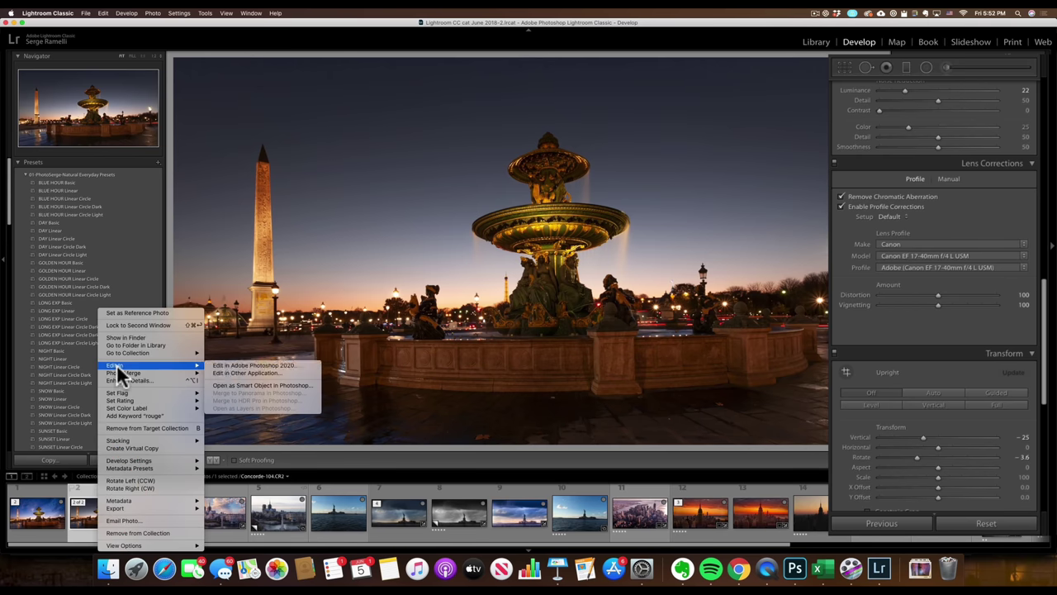
left_click(226, 367)
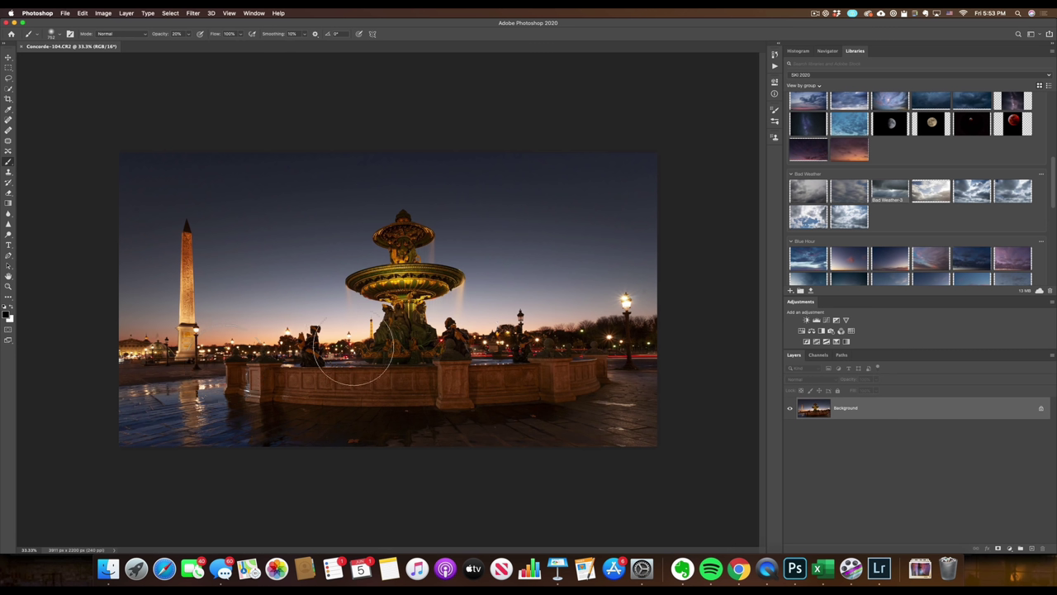
- Place Blue Hour-1 from Libraries onto the canvas, scaled and moved to cover it fully
left_click_drag(1053, 197, 1053, 214)
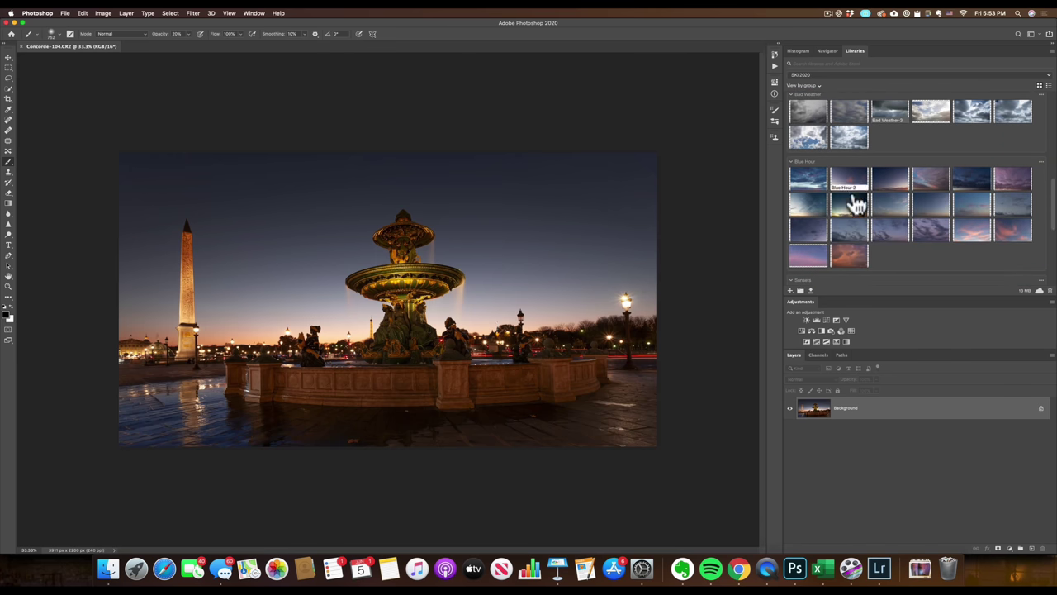
left_click_drag(805, 189, 427, 276)
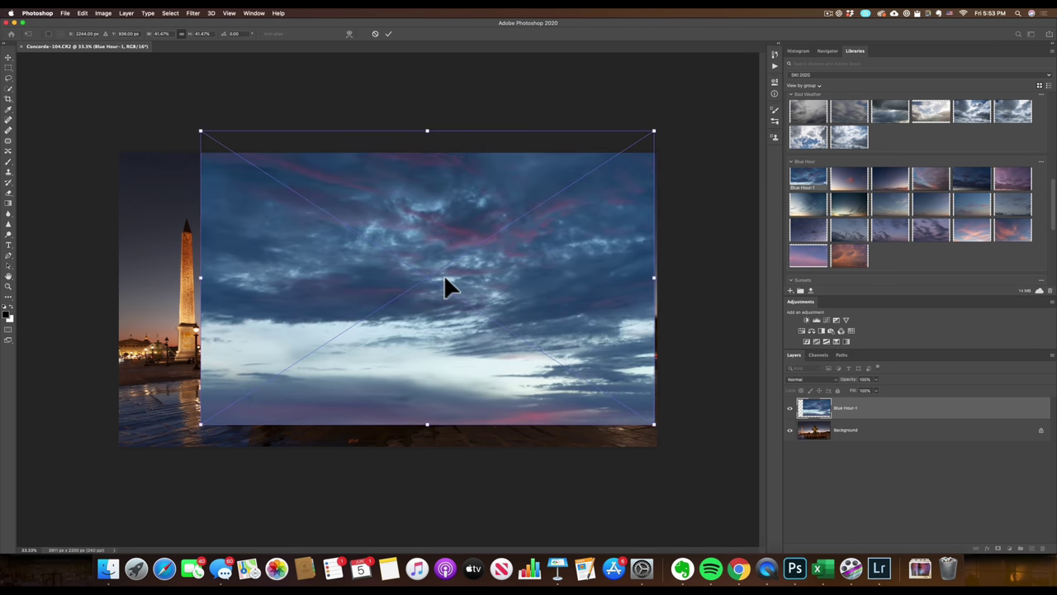
left_click_drag(526, 275, 442, 242)
left_click_drag(575, 248, 657, 246)
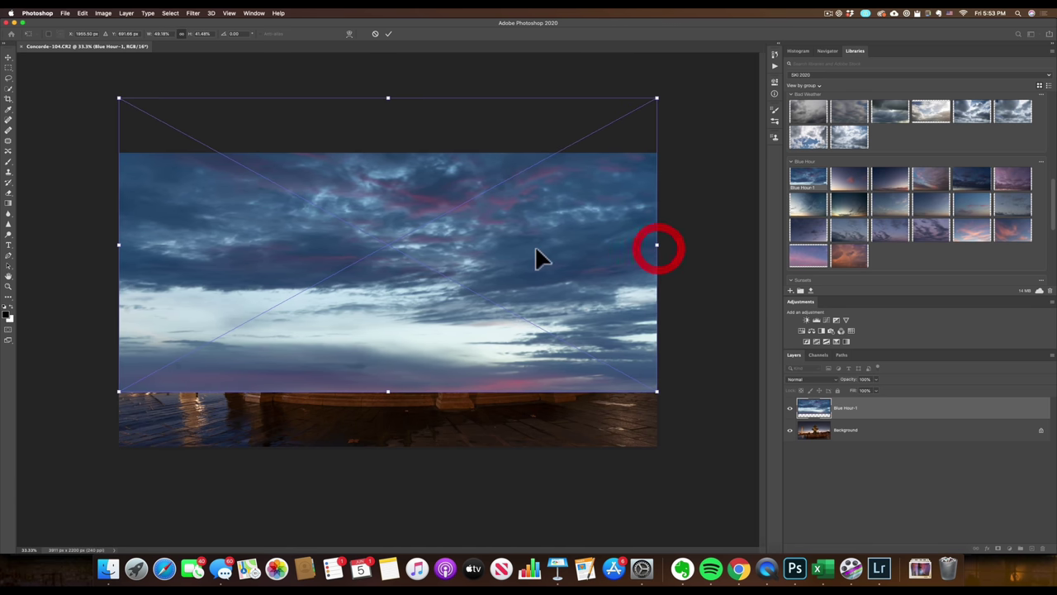
left_click_drag(455, 271, 460, 338)
left_click_drag(441, 373, 419, 207)
left_click_drag(297, 245, 345, 145)
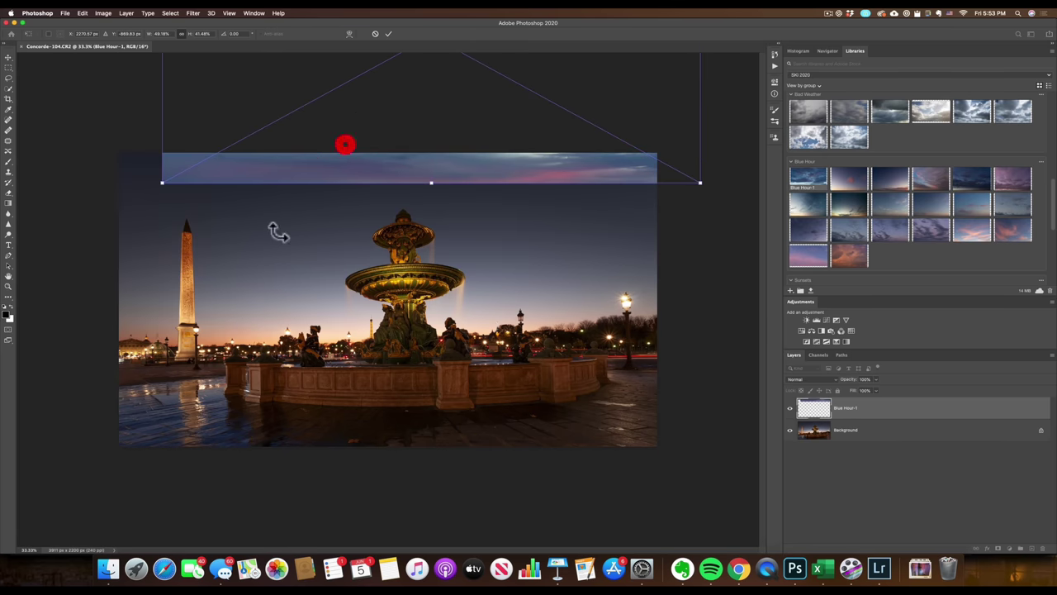
left_click_drag(377, 180, 332, 423)
mouse_move(424, 413)
left_mouse_down()
mouse_move(463, 397)
mouse_move(453, 399)
left_mouse_up()
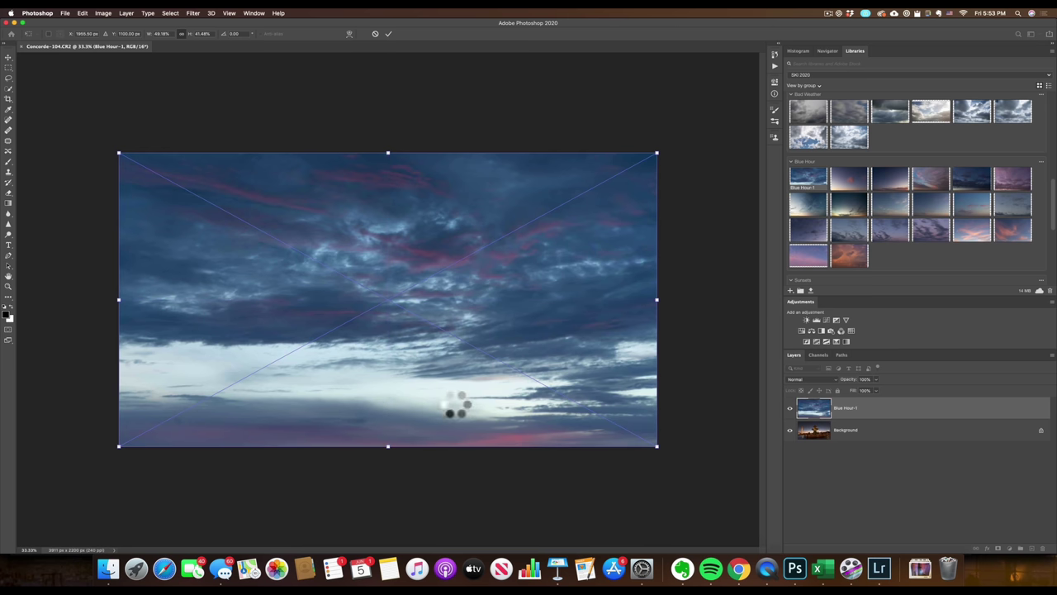
left_click(799, 377)
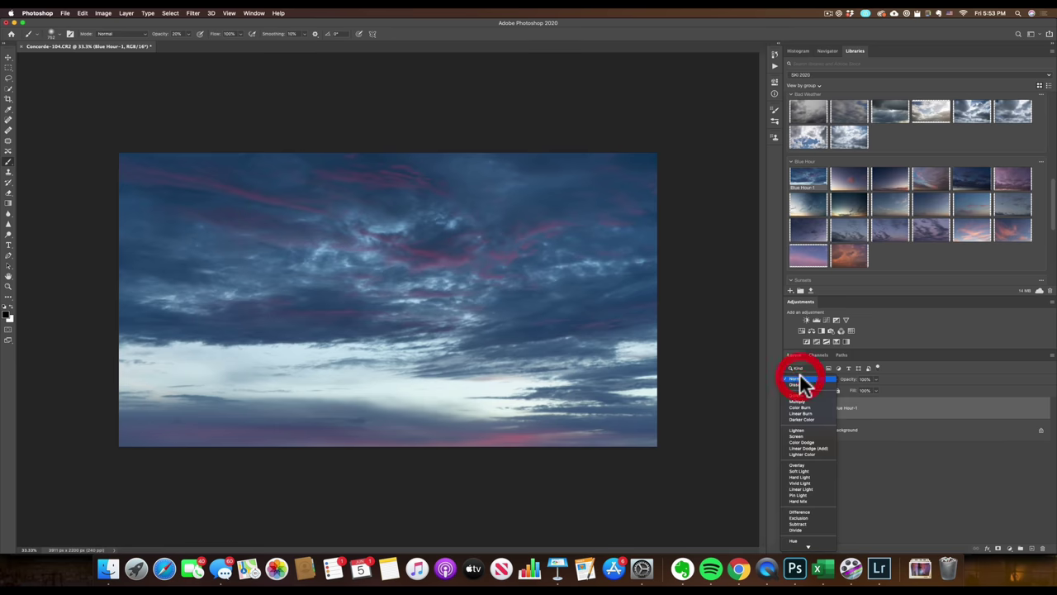
- Try Multiply on the Blue Hour-1 layer, then settle on Overlay blend mode
left_click(799, 400)
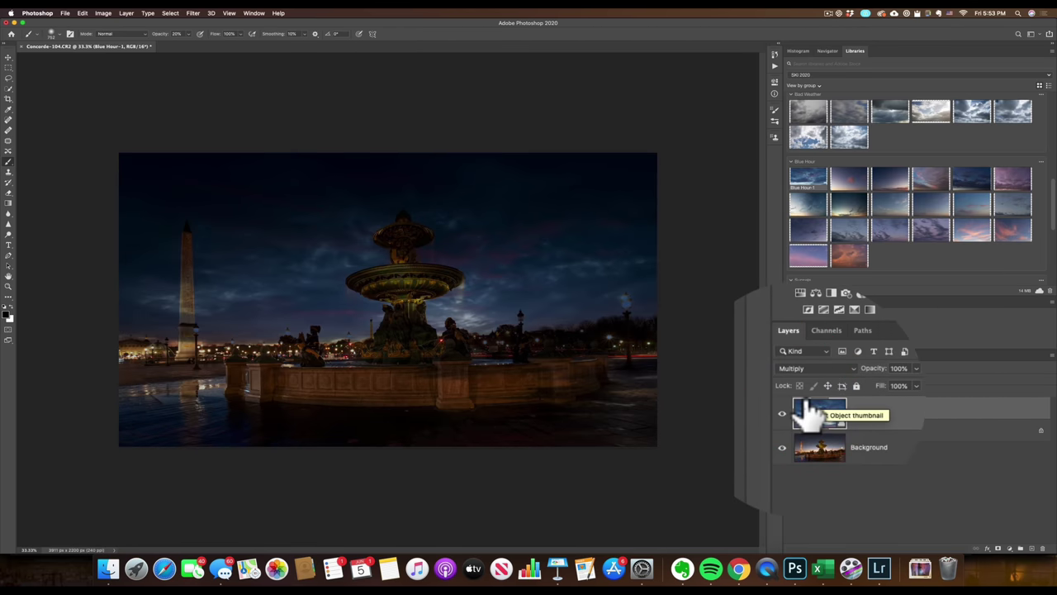
left_click(817, 377)
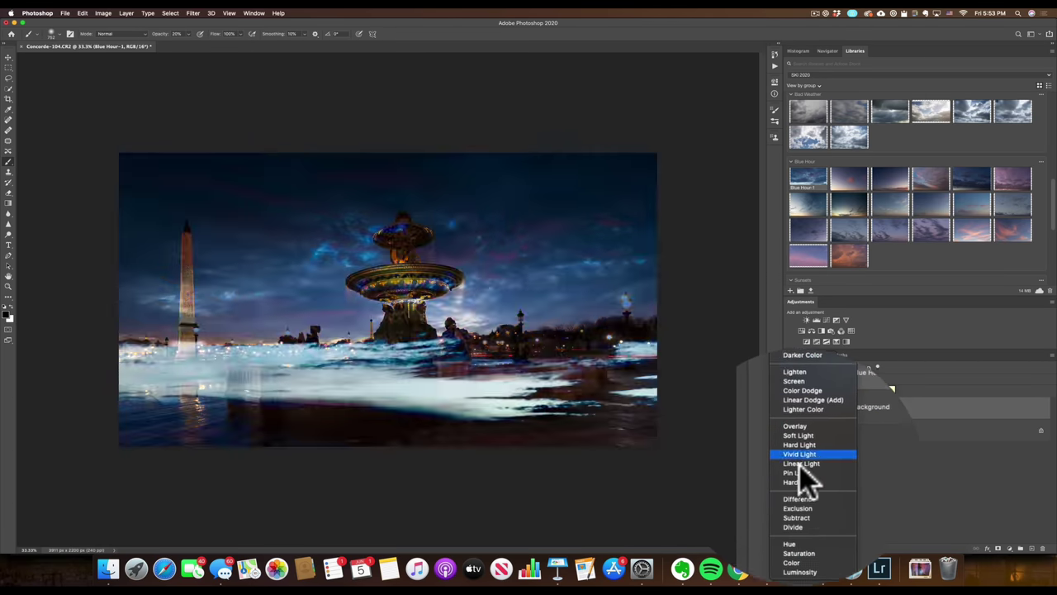
scroll(801, 439, "up", 2)
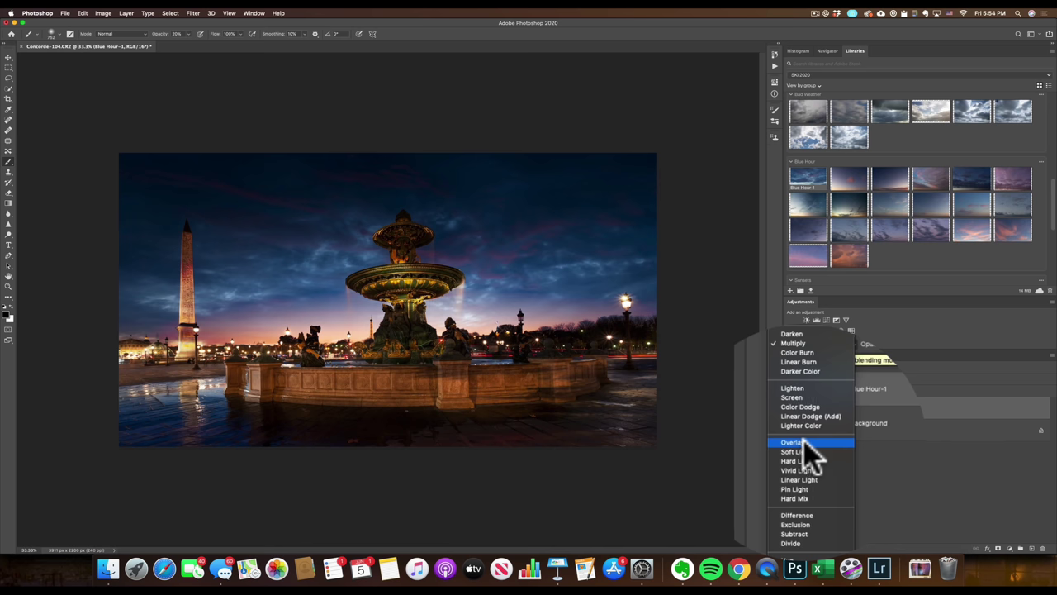
scroll(804, 443, "down", 1)
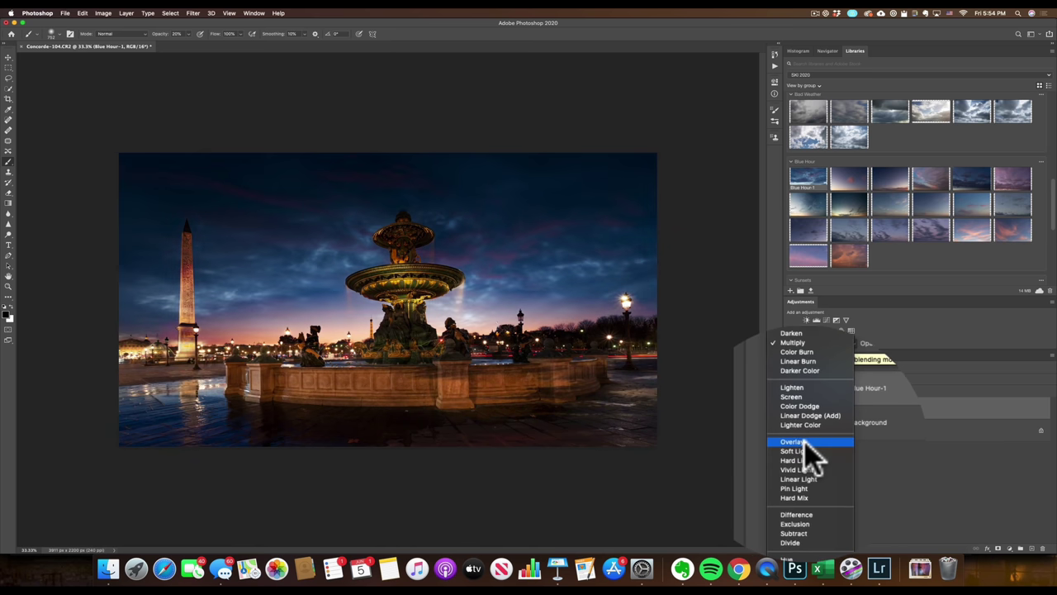
left_click(805, 441)
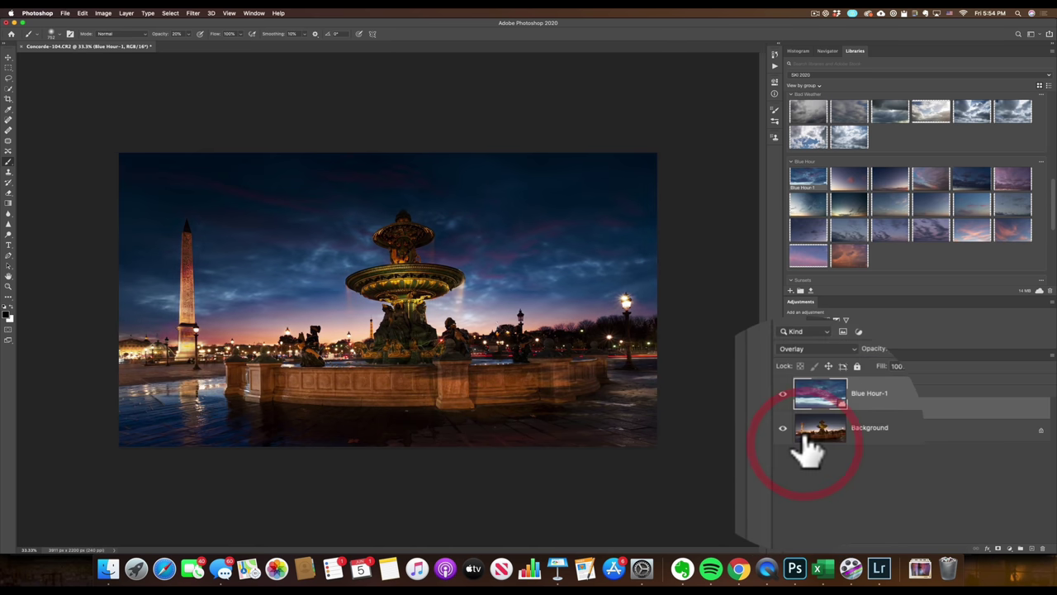
- Rasterize the Blue Hour-1 sky layer, then toggle its visibility to compare
left_click(440, 333)
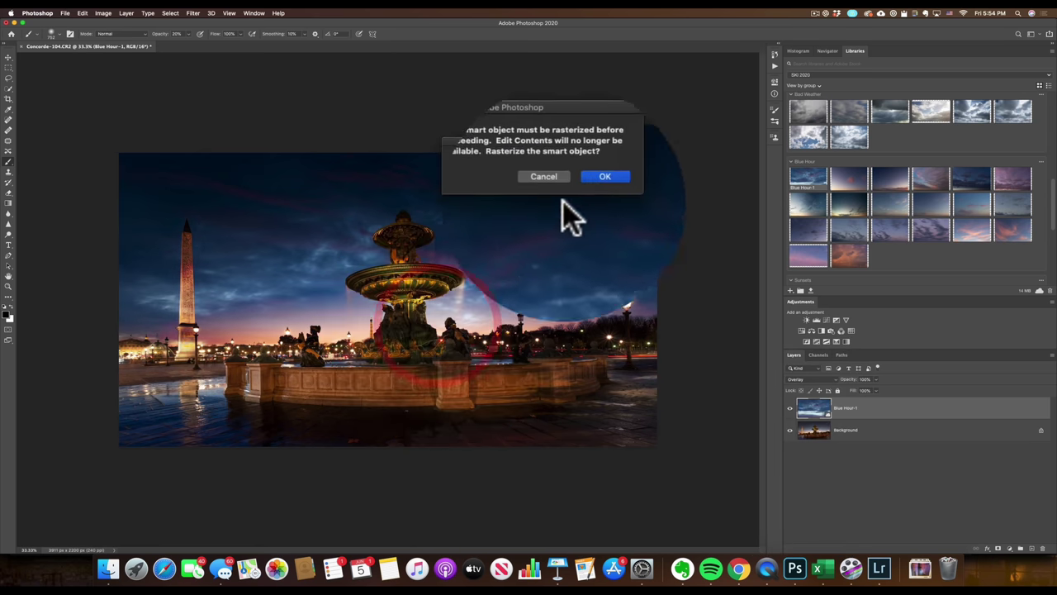
left_click(599, 184)
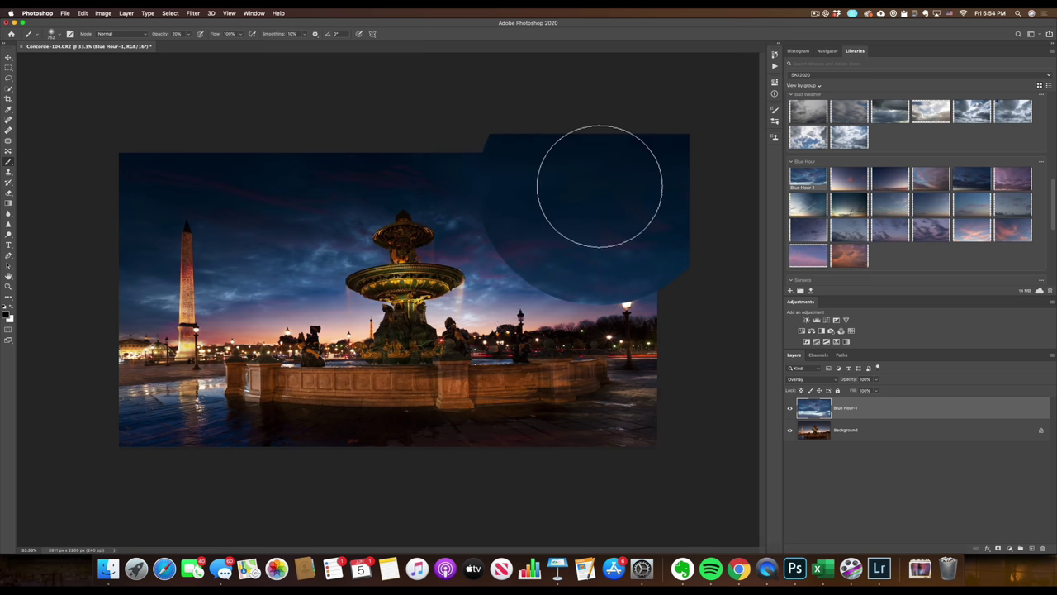
left_click(790, 408)
left_click(790, 407)
left_click(790, 407)
left_click(789, 407)
- Zoom to 50%, hide Blue Hour-1 and select the Background layer
key("z")
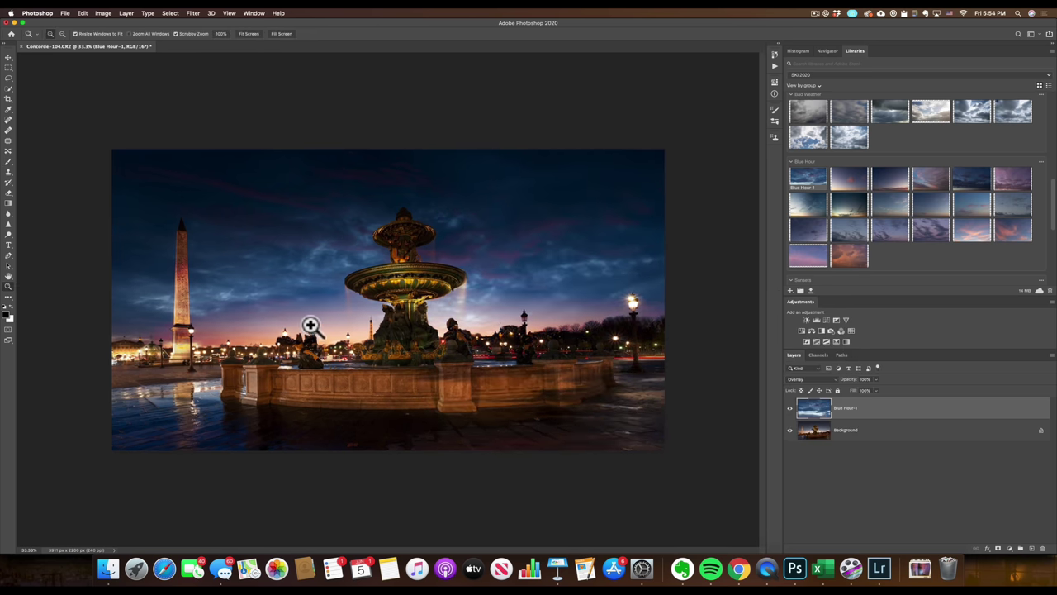
left_click(306, 330)
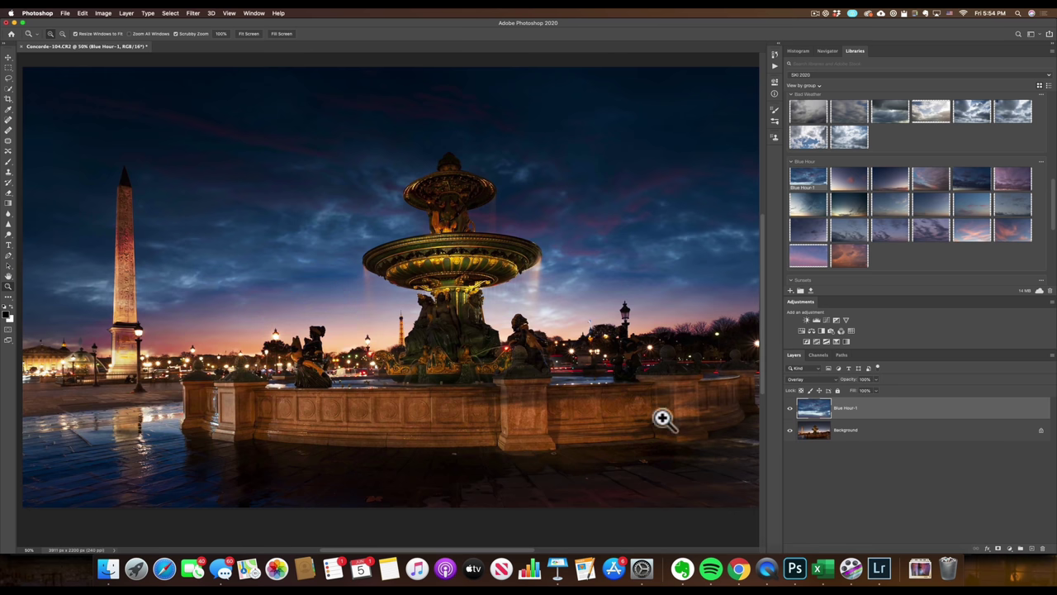
left_click(790, 407)
left_click(790, 407)
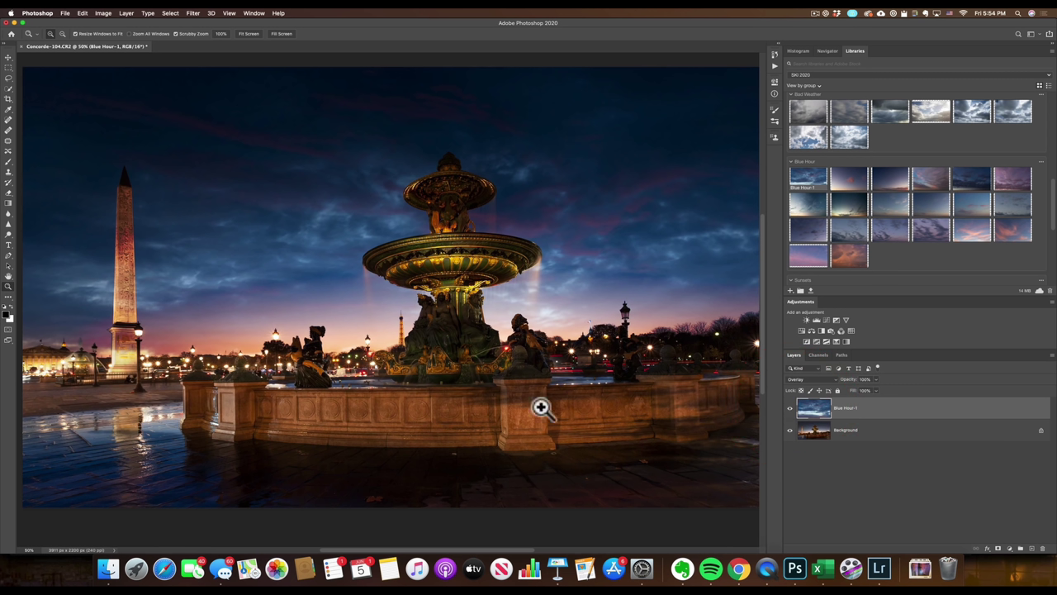
left_click(789, 407)
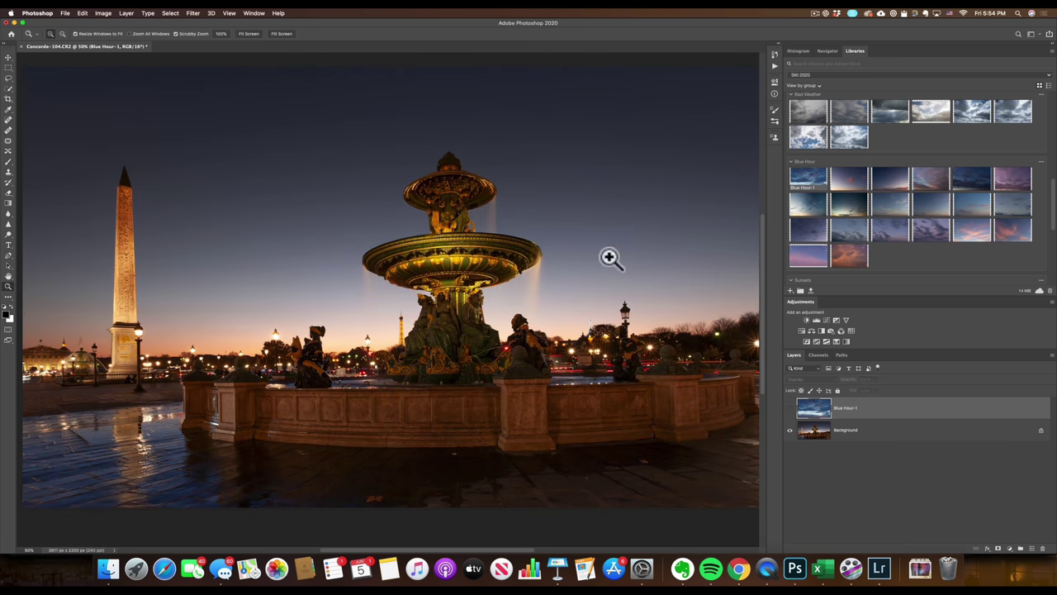
left_click(813, 431)
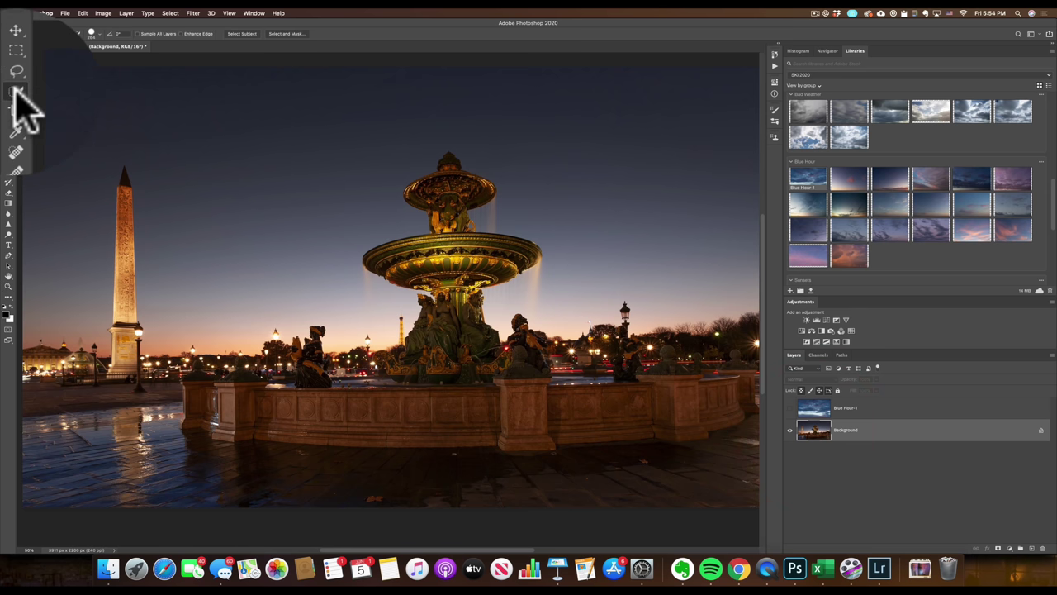
- With Quick Selection, select the sky across the top of the photo and invert it
right_click(18, 91)
left_click(79, 91)
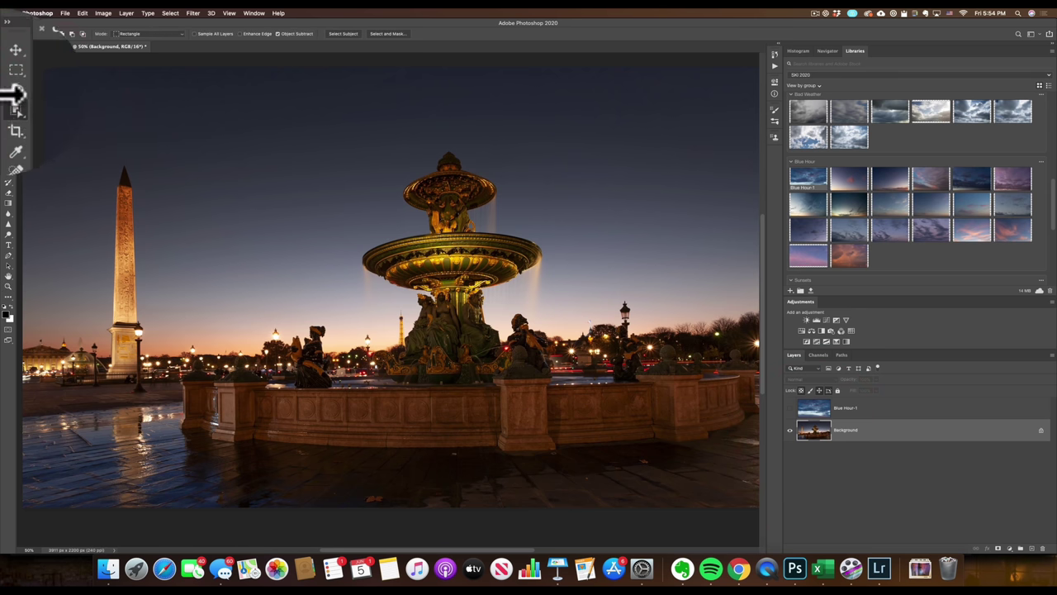
right_click(21, 92)
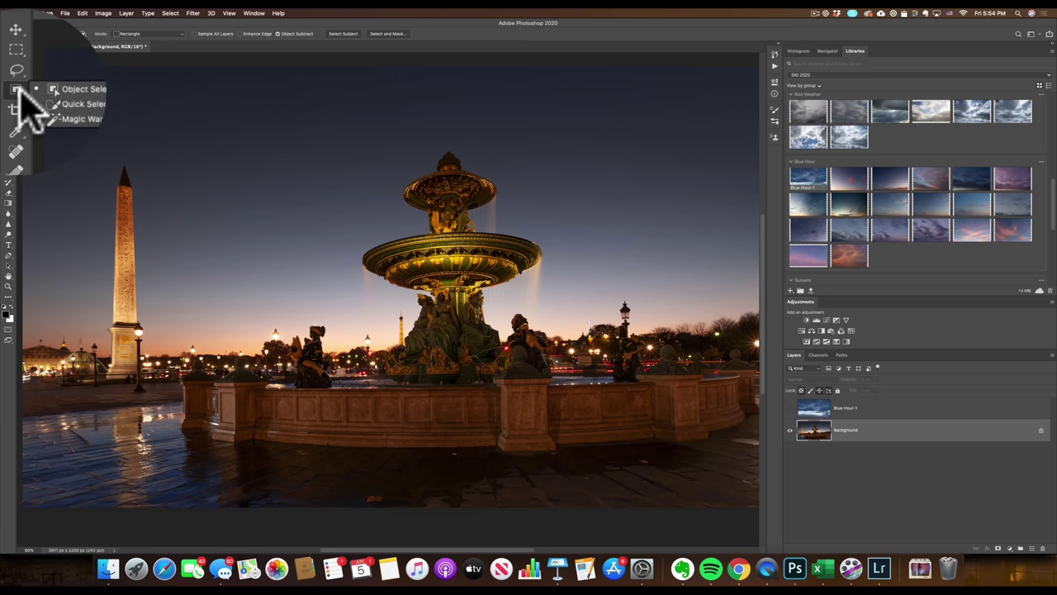
left_click(86, 97)
mouse_move(99, 252)
left_mouse_down()
mouse_move(81, 127)
mouse_move(183, 127)
mouse_move(239, 212)
mouse_move(284, 158)
mouse_move(368, 100)
mouse_move(539, 107)
mouse_move(611, 206)
left_mouse_up()
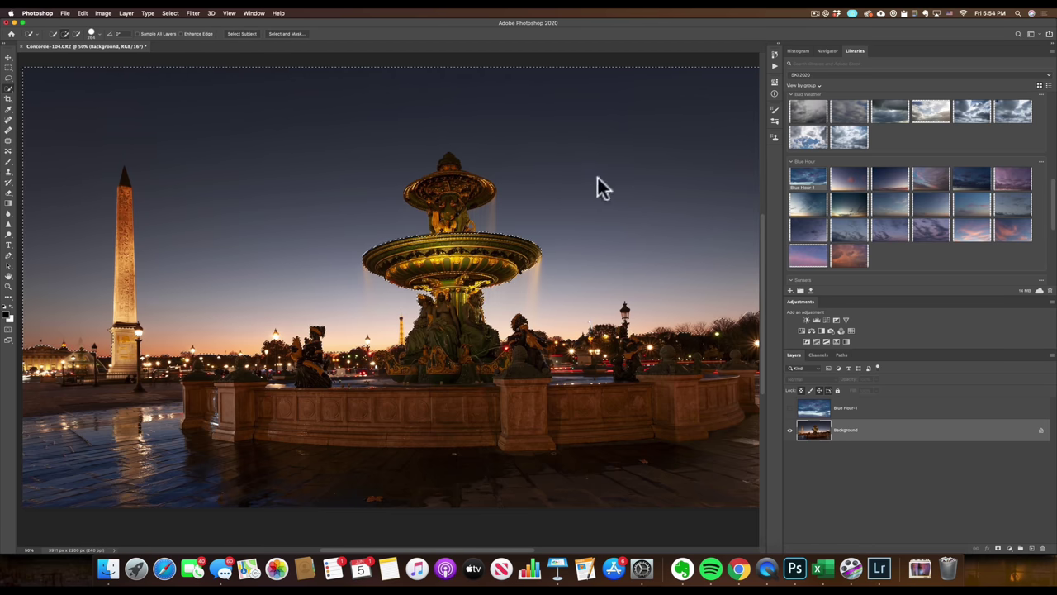
mouse_move(533, 193)
left_mouse_down()
mouse_move(428, 213)
mouse_move(448, 177)
mouse_move(448, 201)
mouse_move(449, 154)
mouse_move(445, 229)
mouse_move(460, 223)
left_mouse_up()
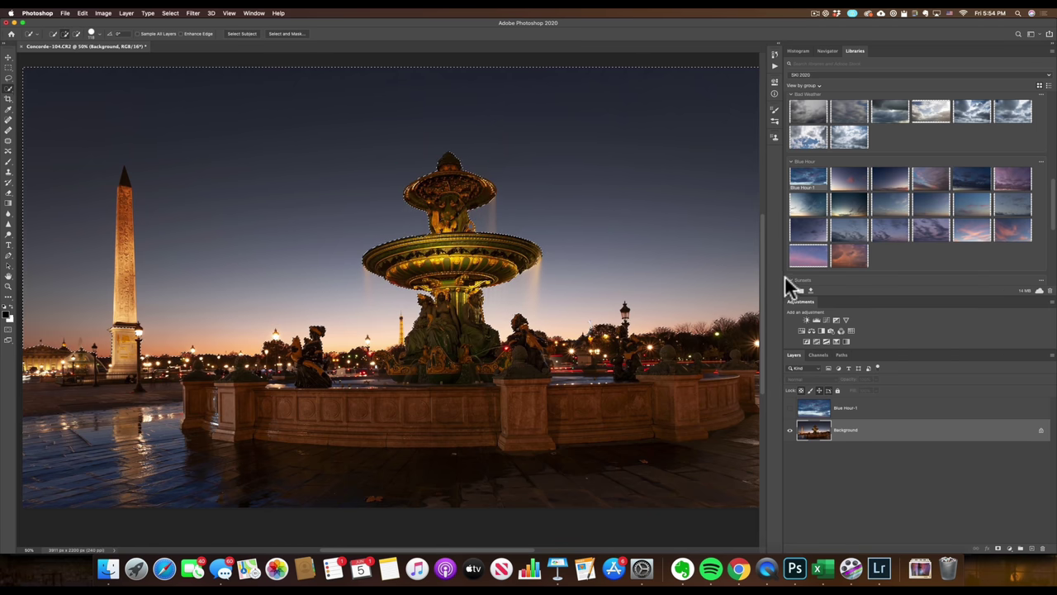
left_click(170, 14)
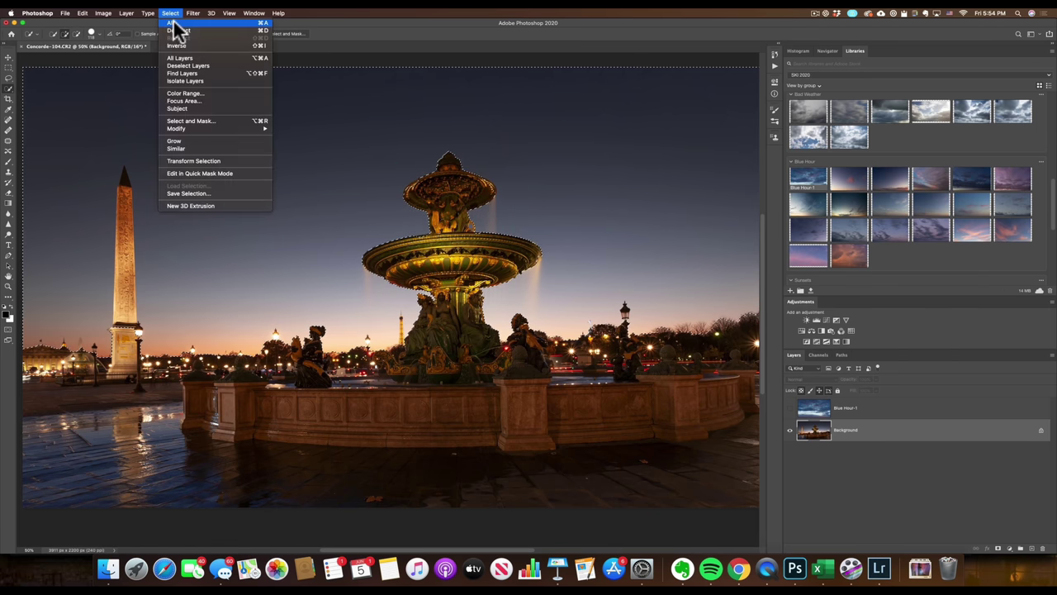
left_click(177, 46)
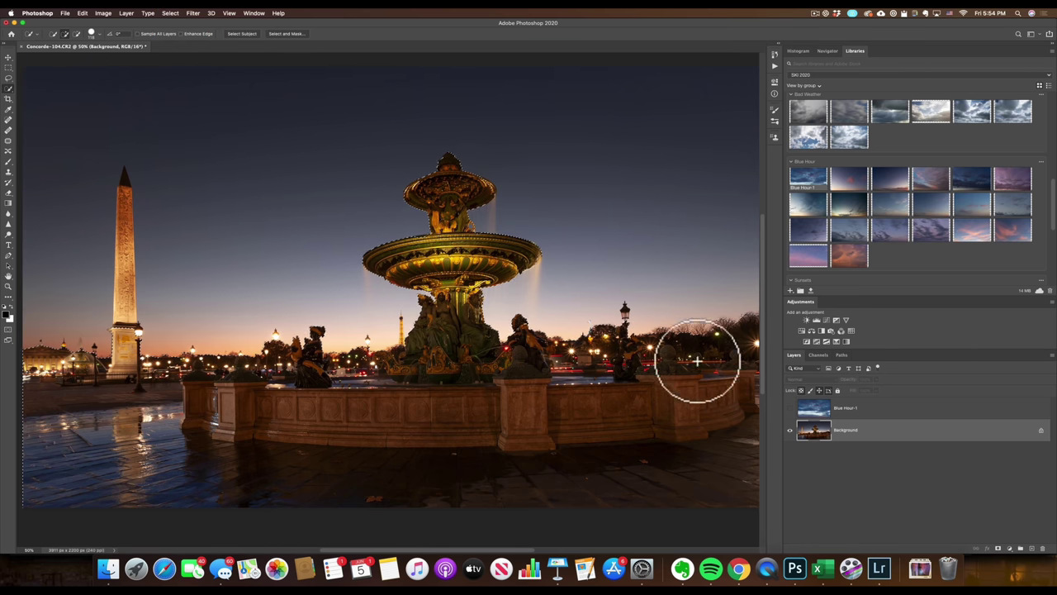
- Add the sky around the obelisk's side, base and tip, then enter Select and Mask
left_click_drag(83, 267, 81, 268)
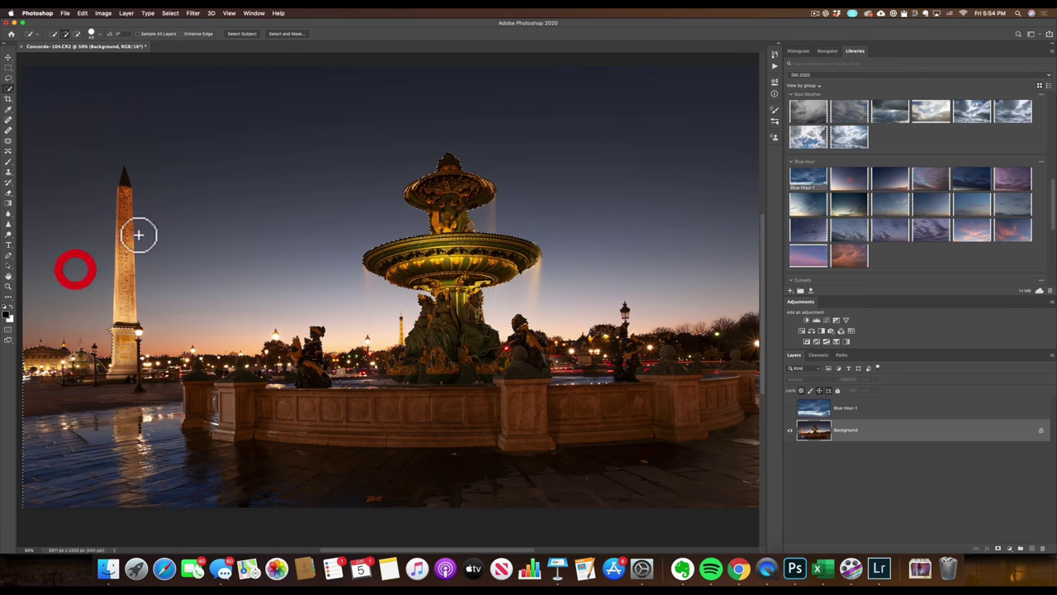
left_click_drag(125, 219, 124, 283)
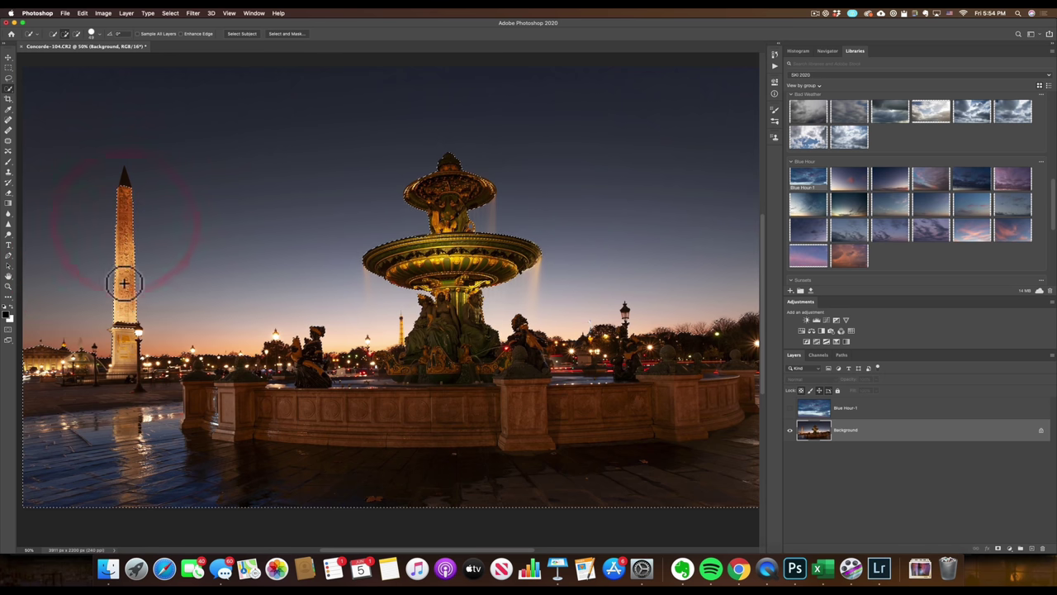
left_click(119, 317)
left_click(123, 185)
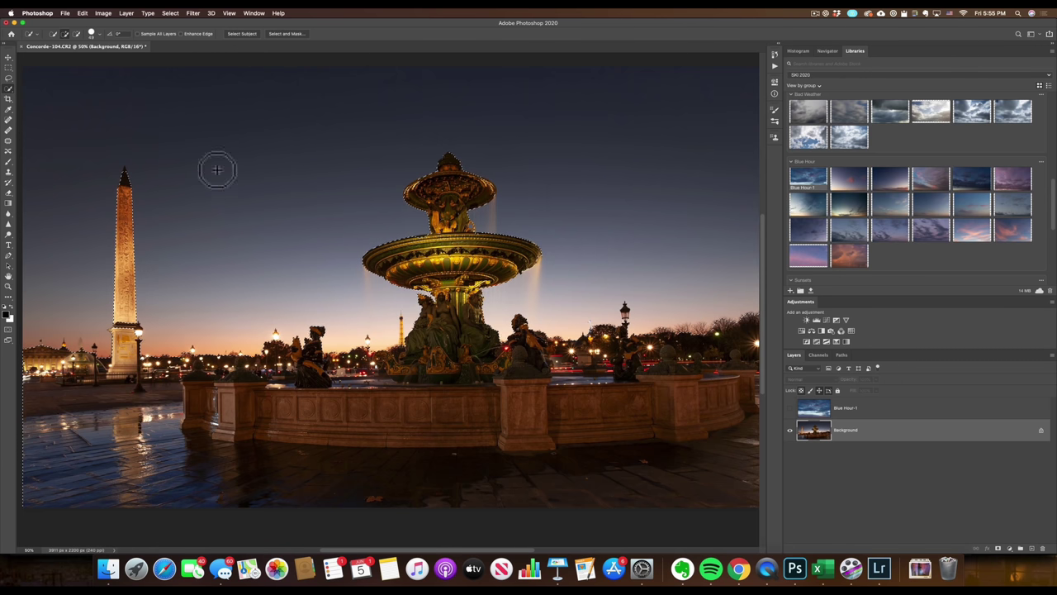
left_click(286, 34)
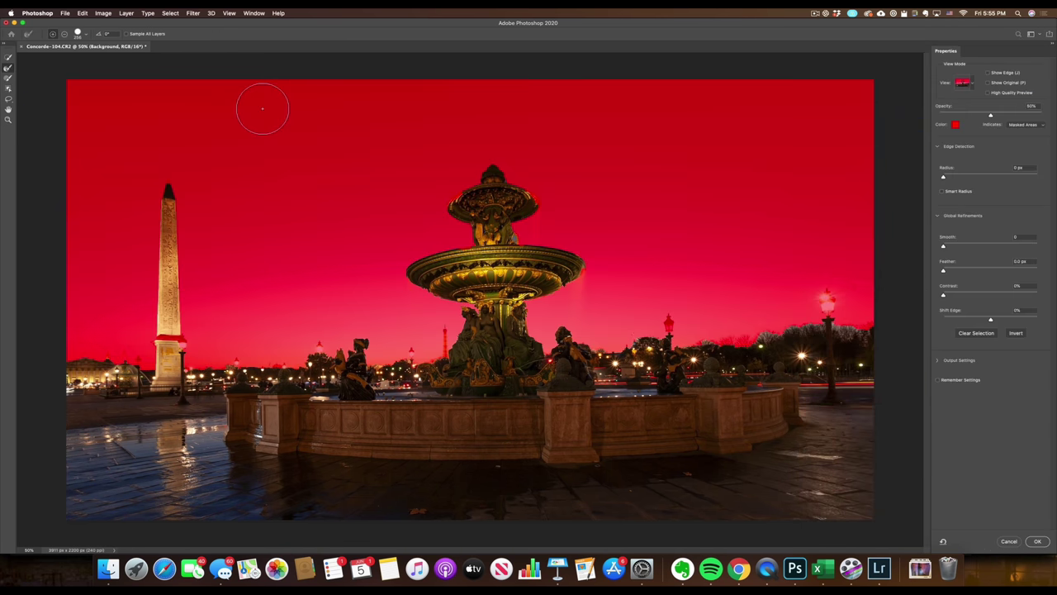
- In Overlay view, refine the mask edge along the tree skyline and apply with OK
left_click(963, 83)
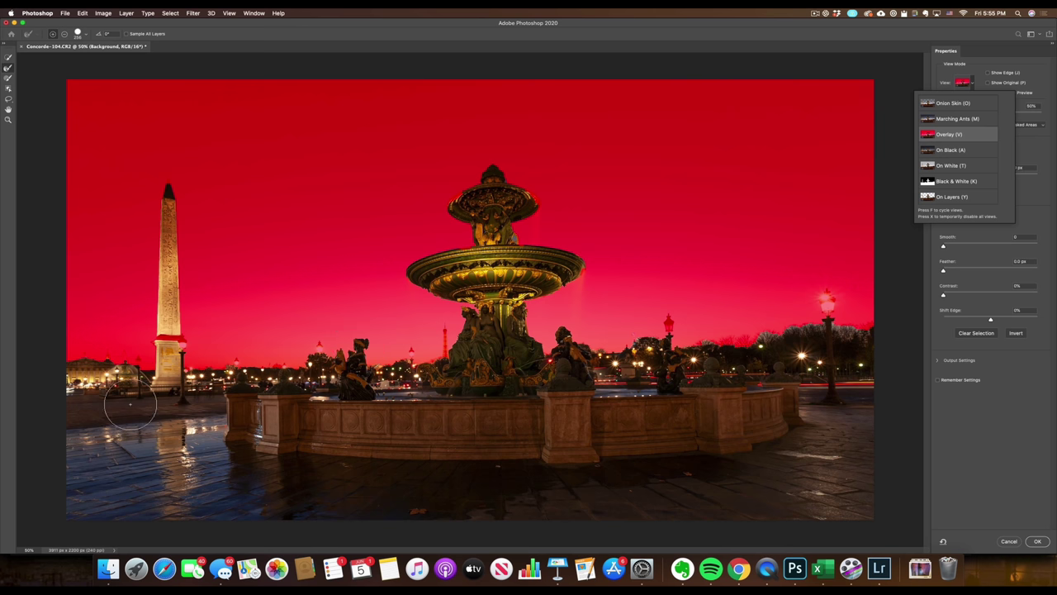
left_click(8, 72)
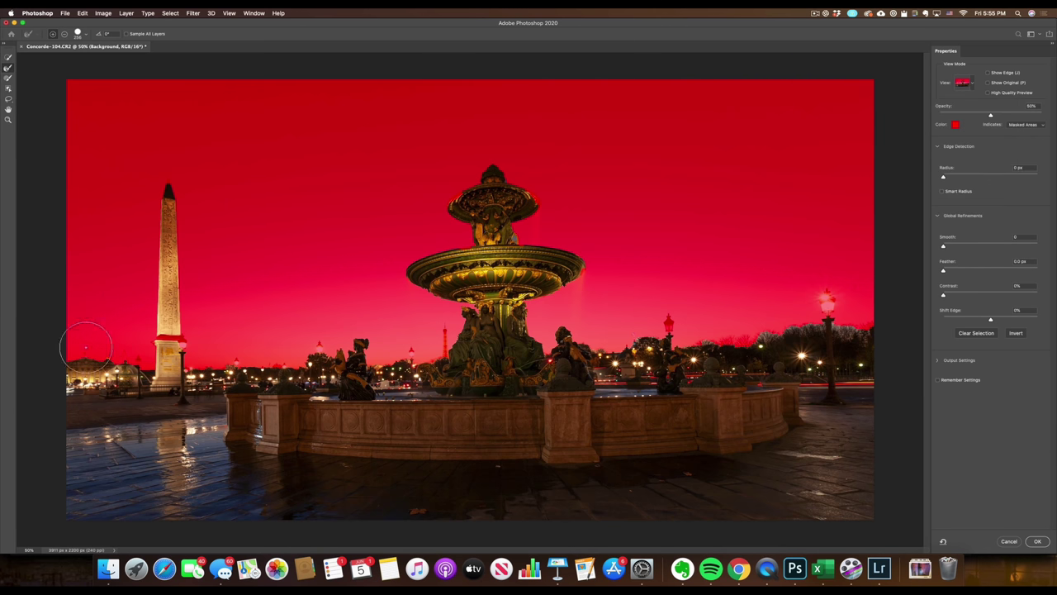
mouse_move(96, 360)
left_mouse_down()
mouse_move(171, 370)
mouse_move(236, 359)
left_mouse_up()
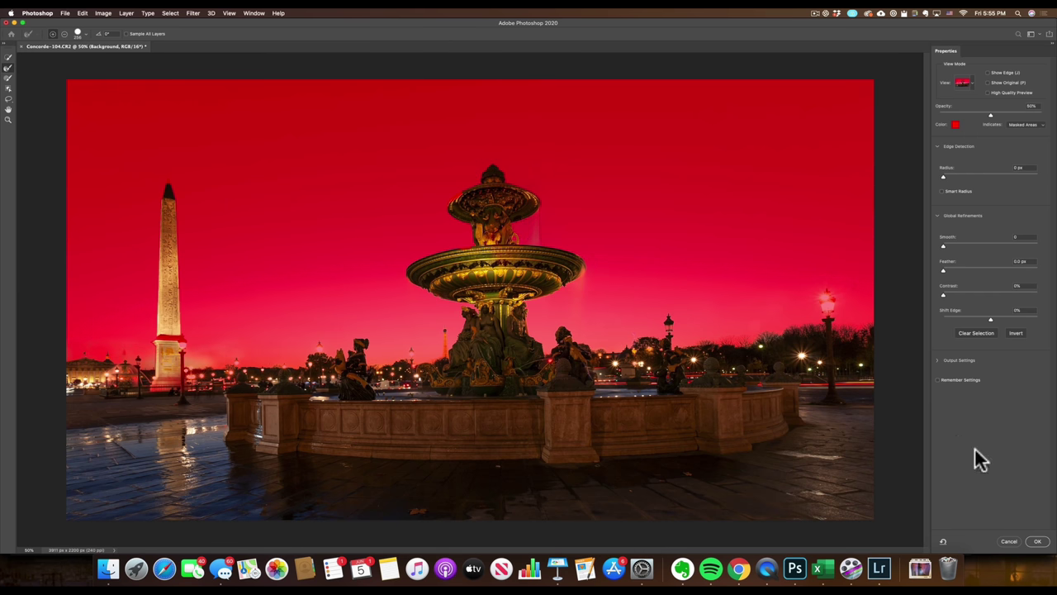
left_click(1039, 542)
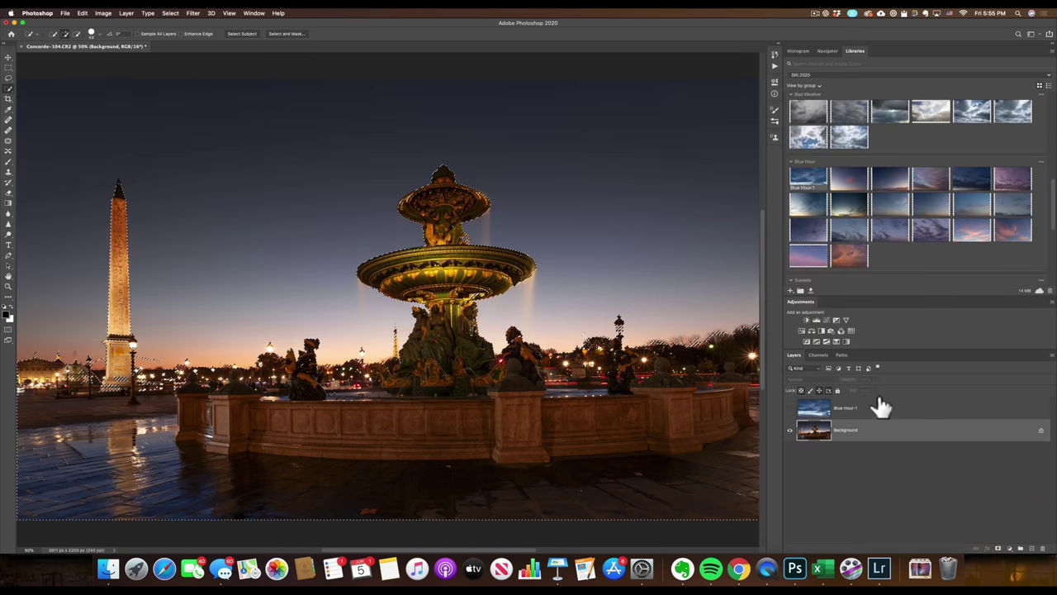
- Show Blue Hour-1, apply a 40.2-pixel Gaussian Blur within the selection, then deselect
left_click(813, 408)
left_click(789, 408)
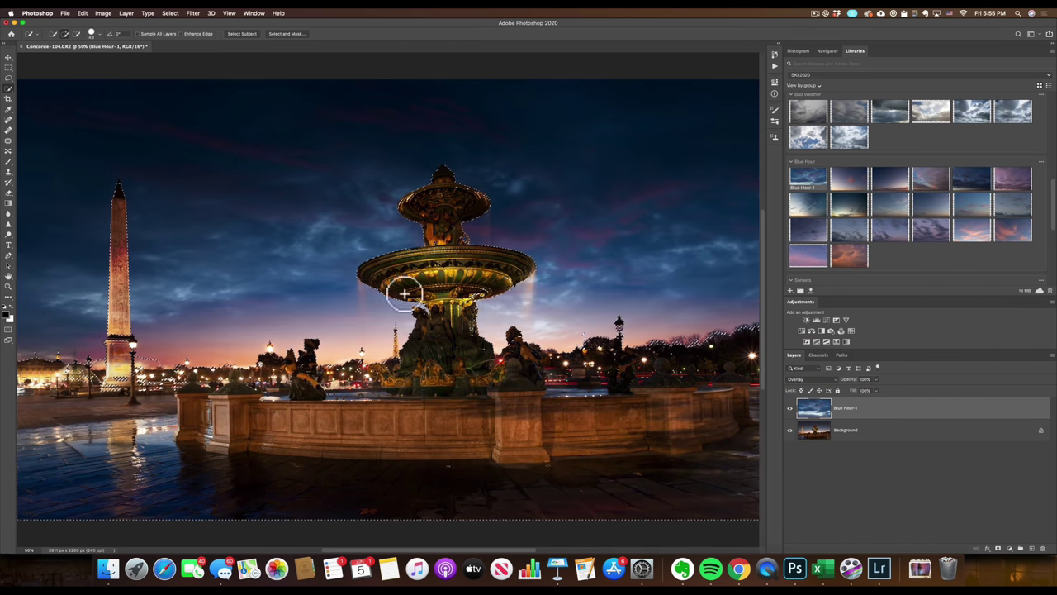
left_click(191, 13)
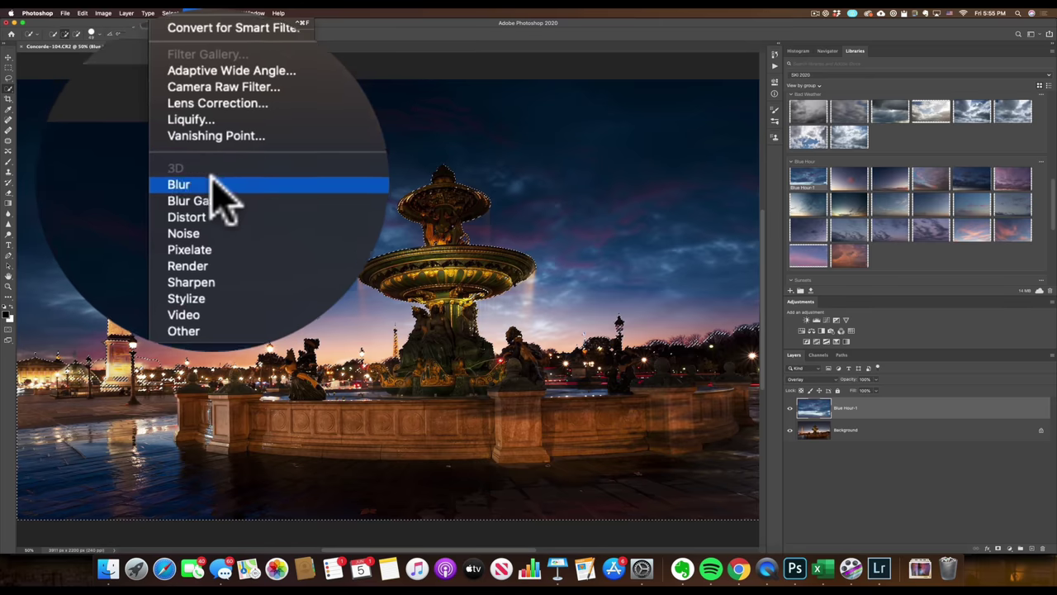
mouse_move(209, 175)
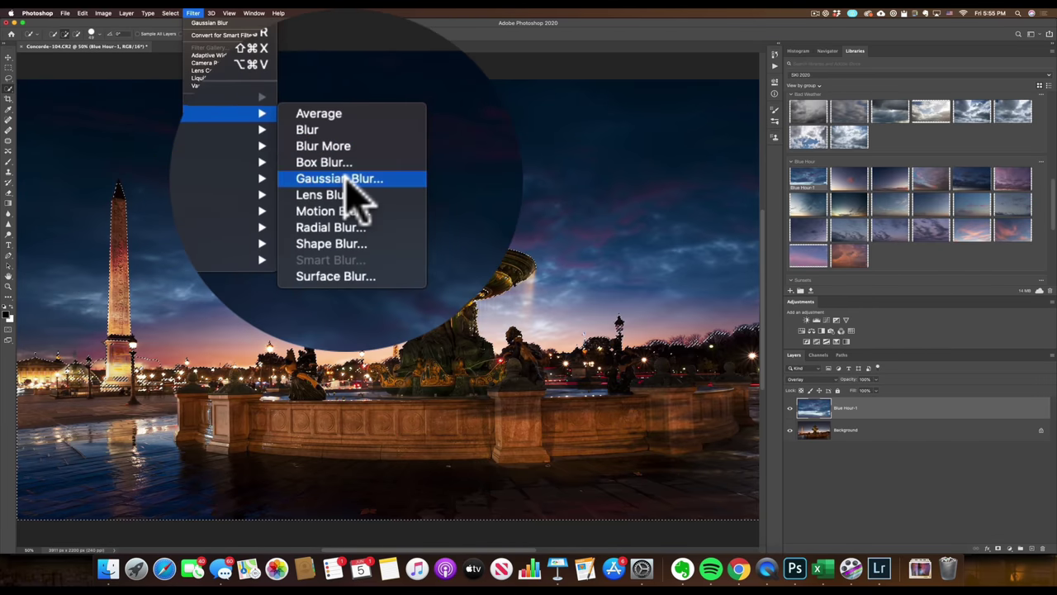
left_click(347, 183)
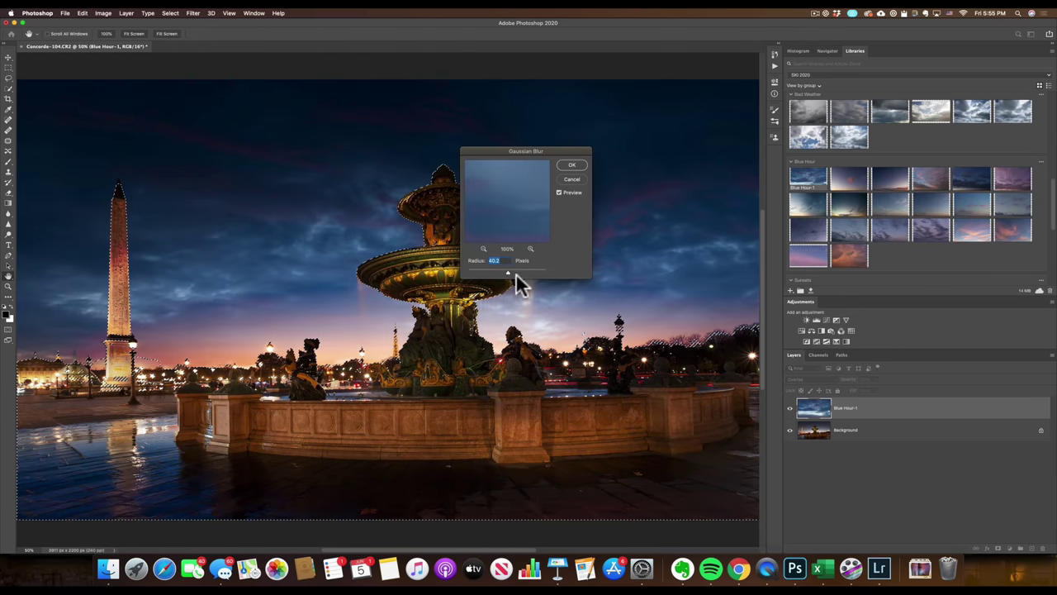
left_click(561, 192)
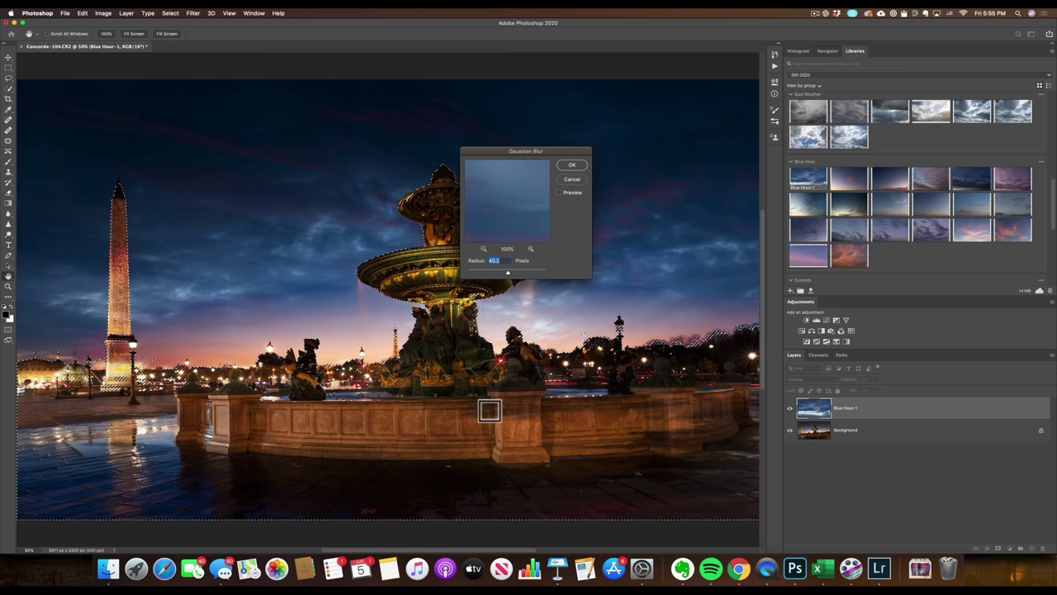
left_click(562, 192)
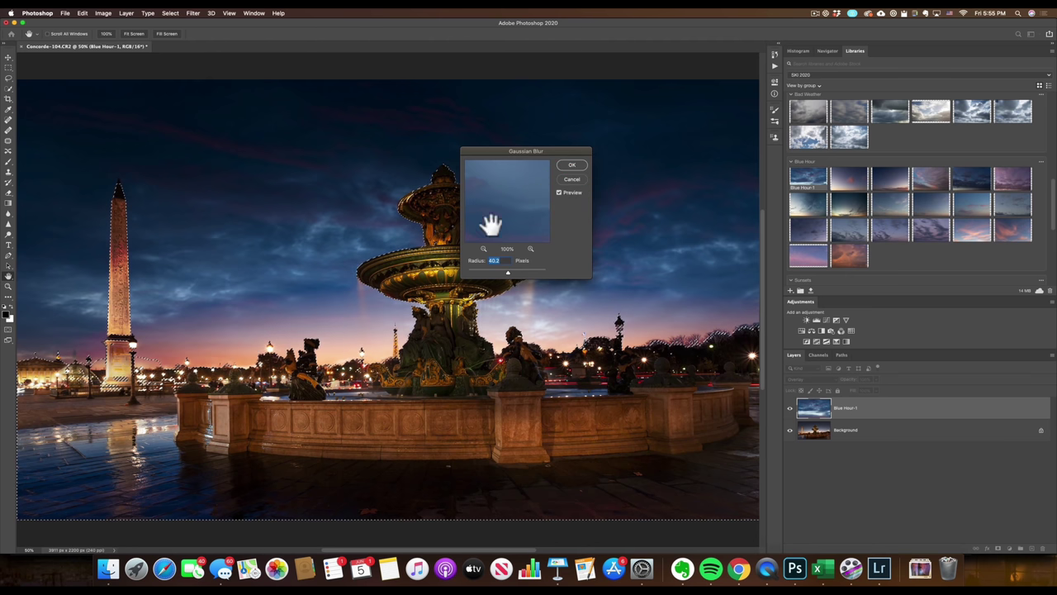
left_click(574, 163)
key("super+d")
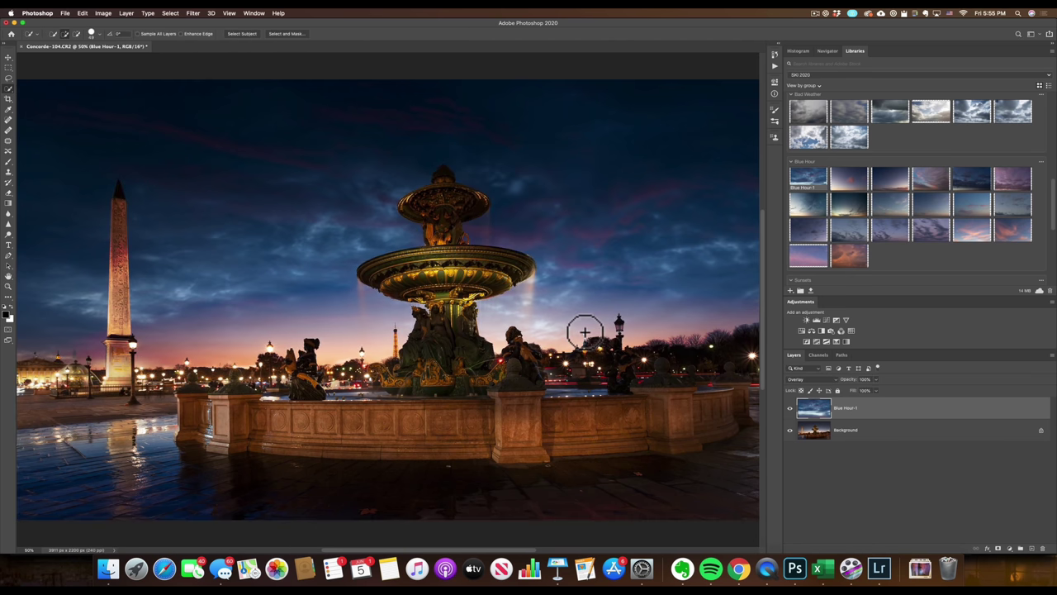
left_click(790, 408)
left_click(790, 408)
left_click(789, 407)
left_click(790, 408)
left_click(790, 408)
left_click(790, 408)
key("z")
left_click(380, 334, "alt")
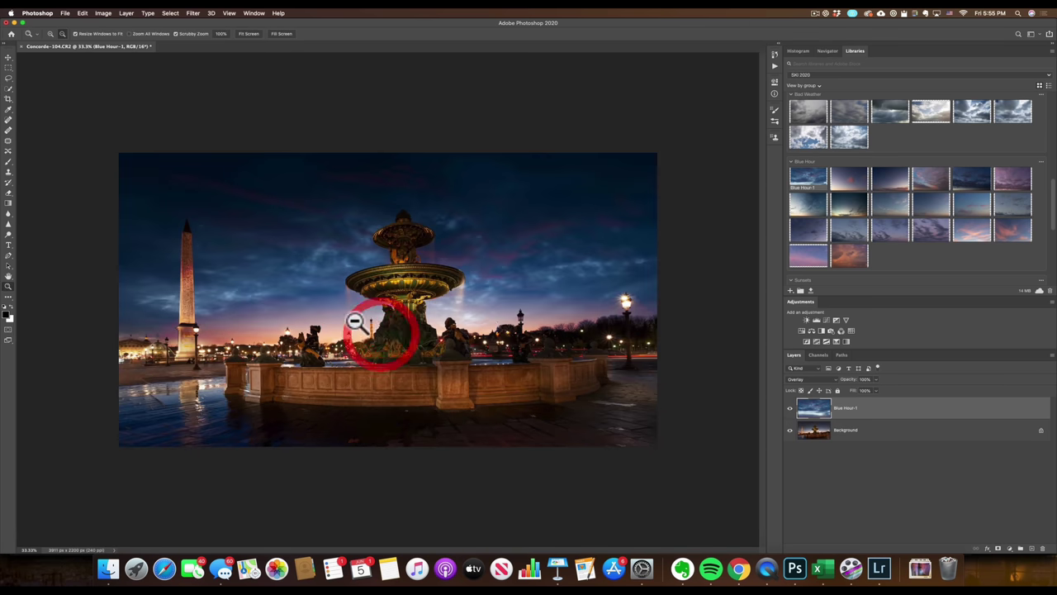
left_click(317, 301)
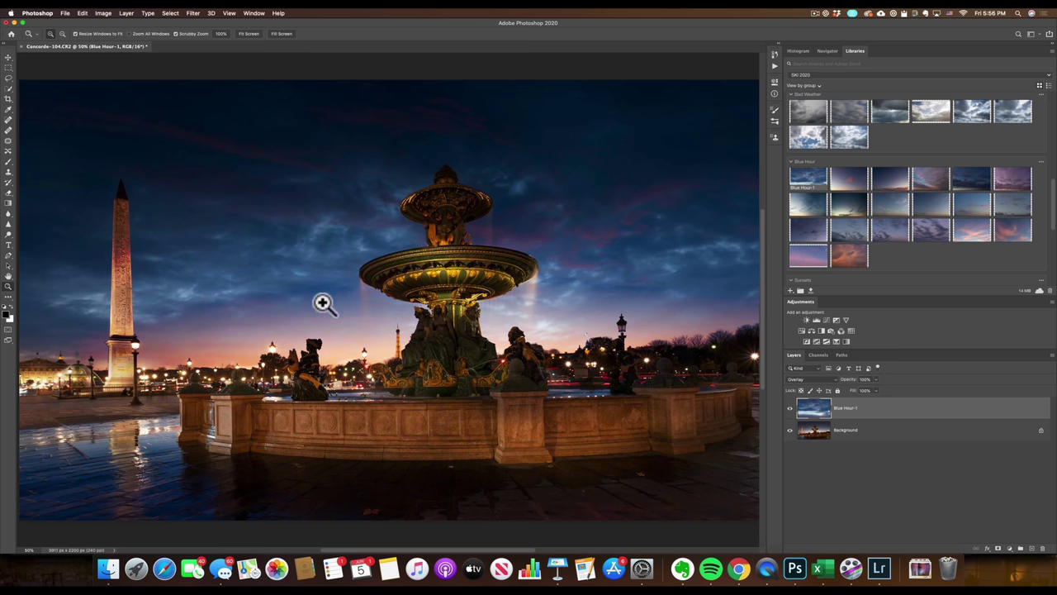
left_click(323, 282, "alt")
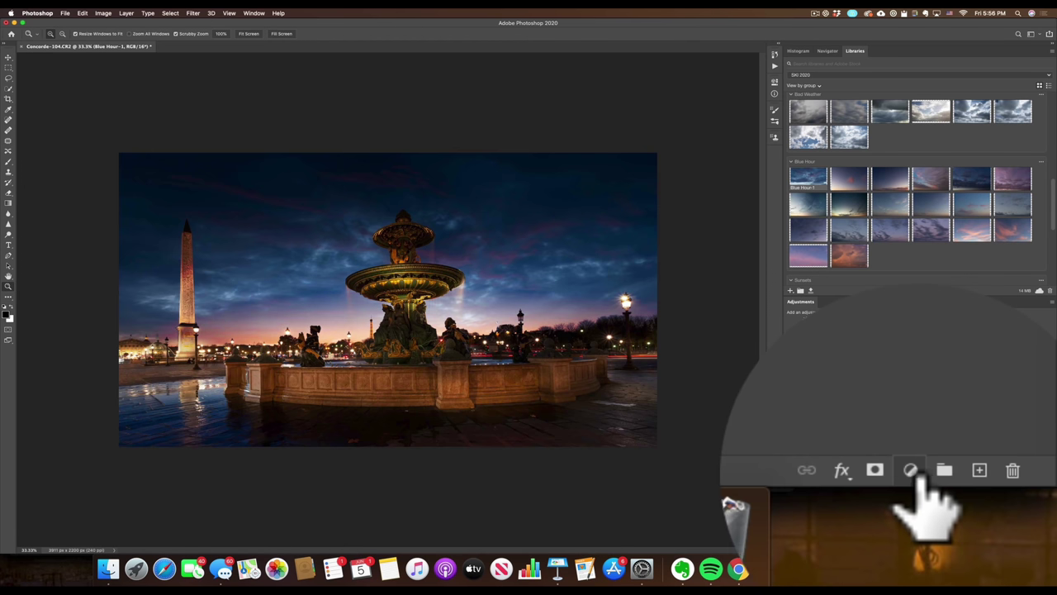
- Add a Hue/Saturation layer clipped to Blue Hour-1, lowering saturation and lightness slightly
left_click(910, 470)
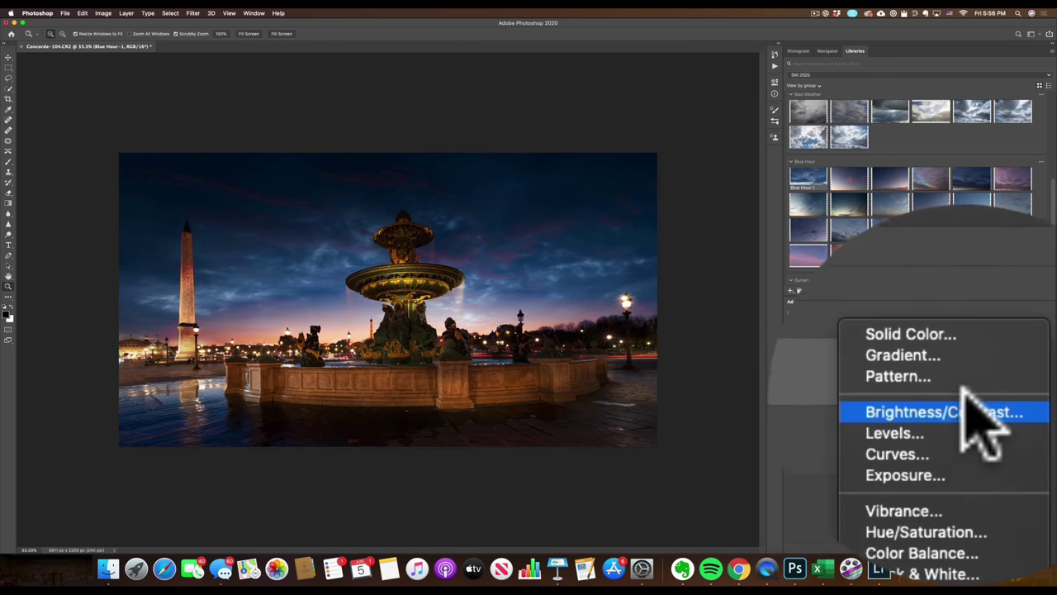
left_click(977, 395)
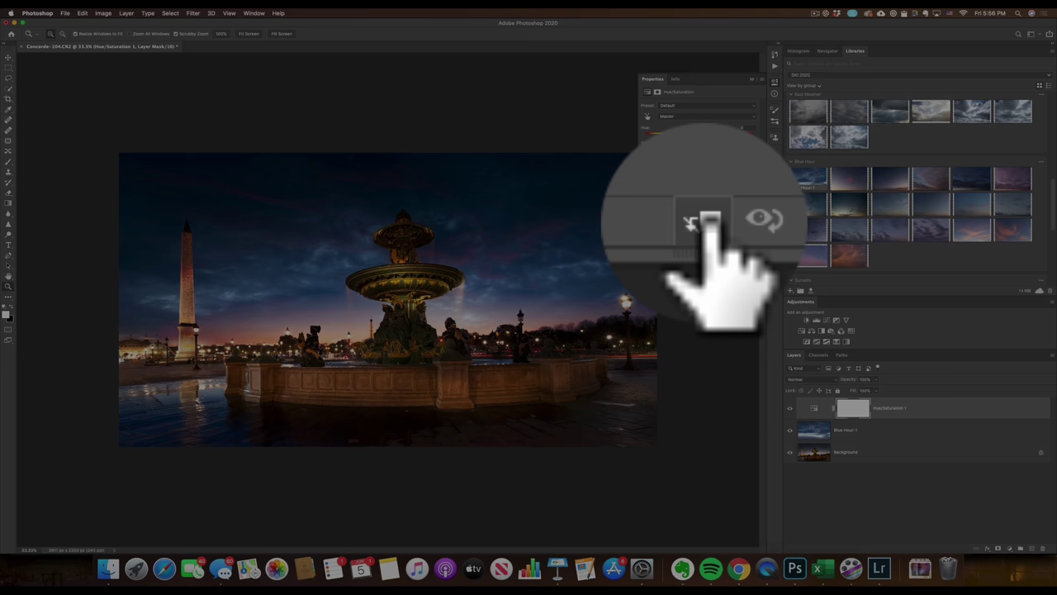
left_click(703, 222)
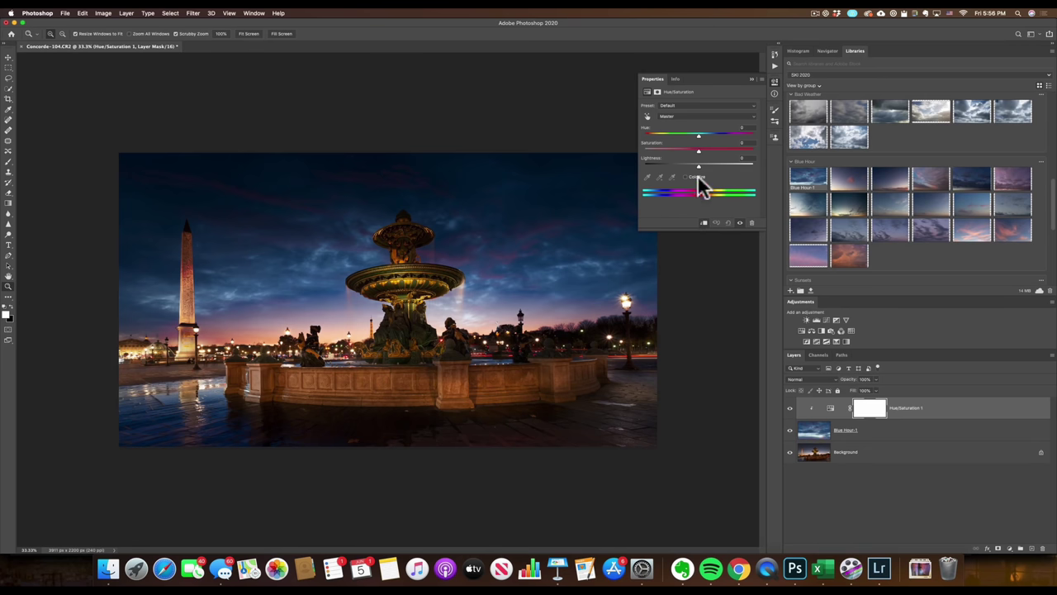
left_click_drag(697, 150, 675, 163)
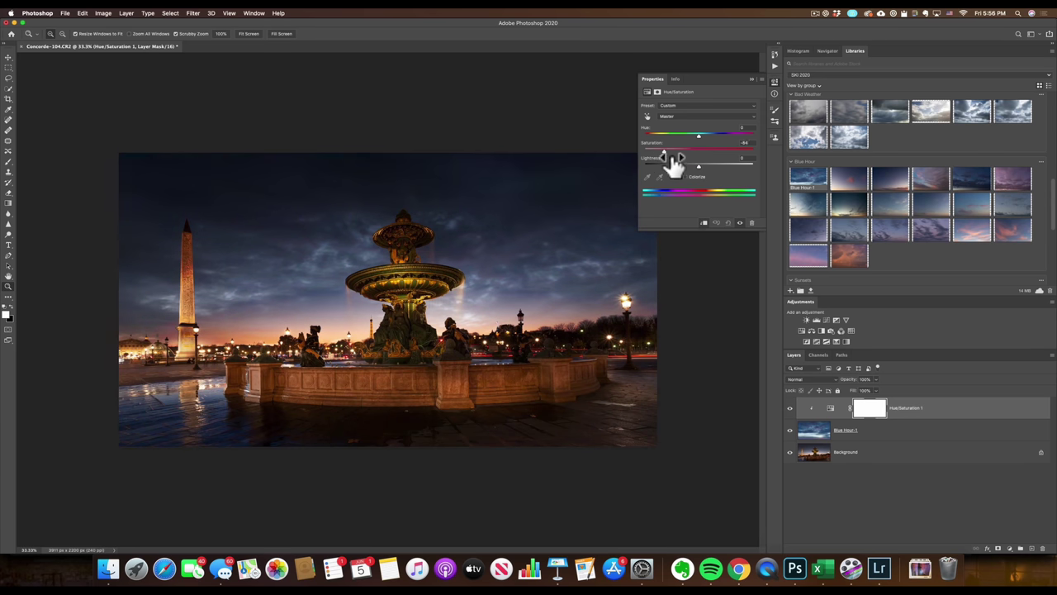
left_click(669, 153)
left_click_drag(731, 165, 672, 150)
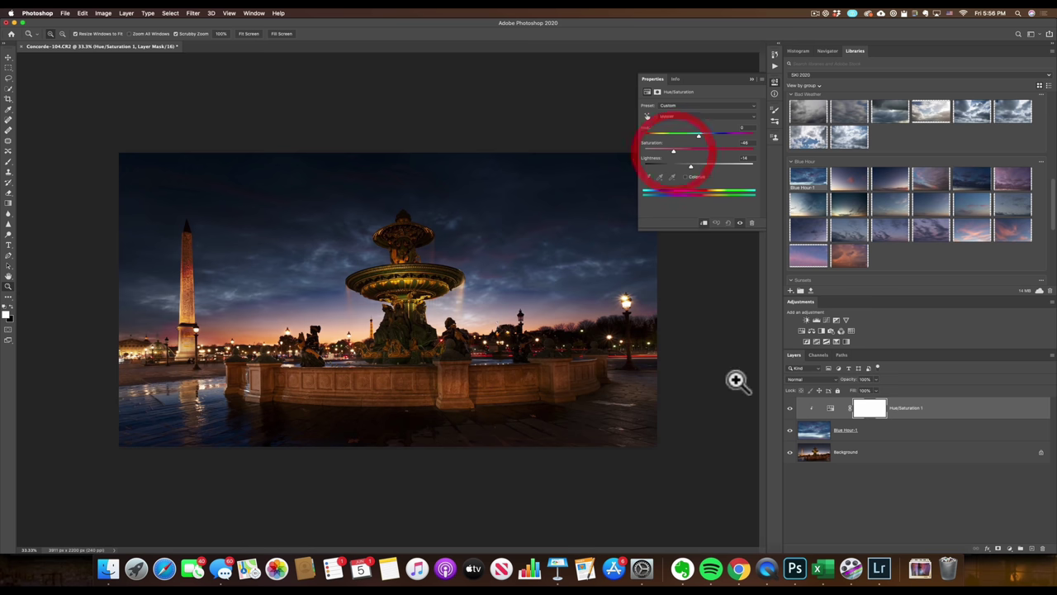
left_click(828, 407)
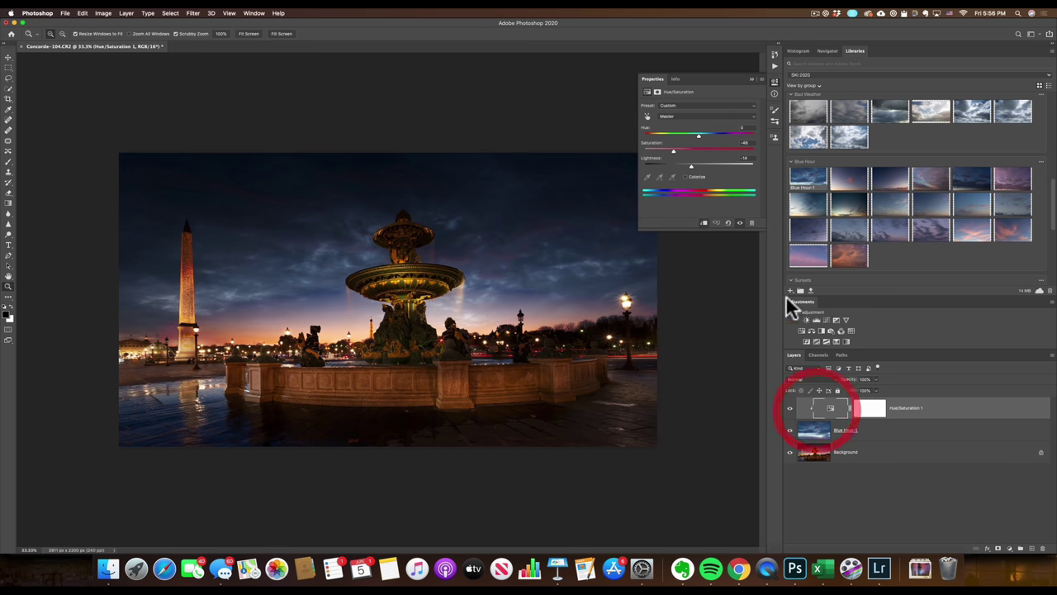
left_click(751, 79)
- Inspect and compare the sky blend, then raise the Hue/Saturation saturation a little
left_click(338, 321)
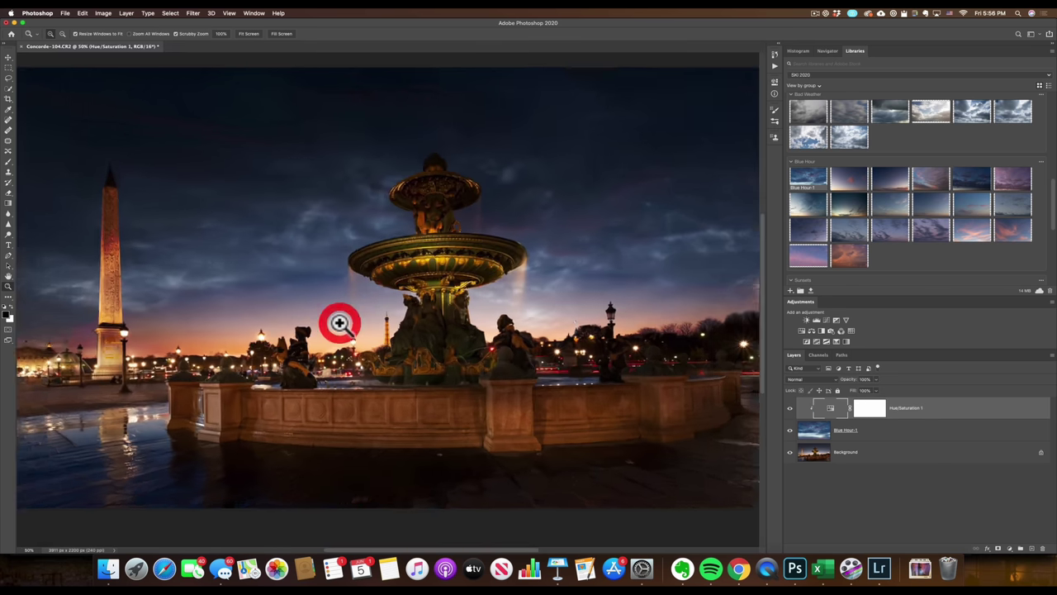
left_click(308, 307, "alt")
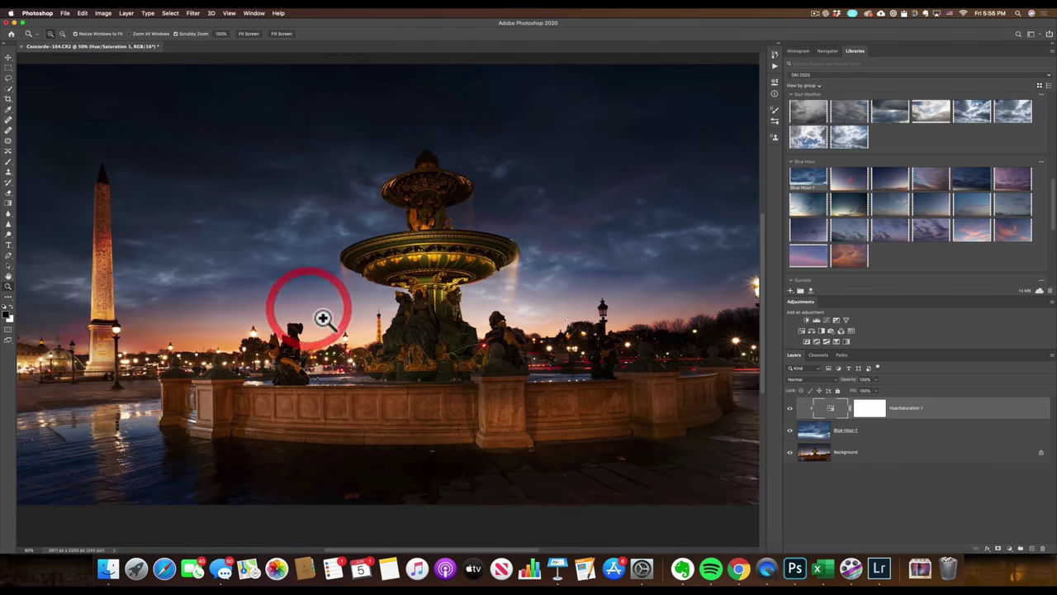
left_click(502, 311, "alt")
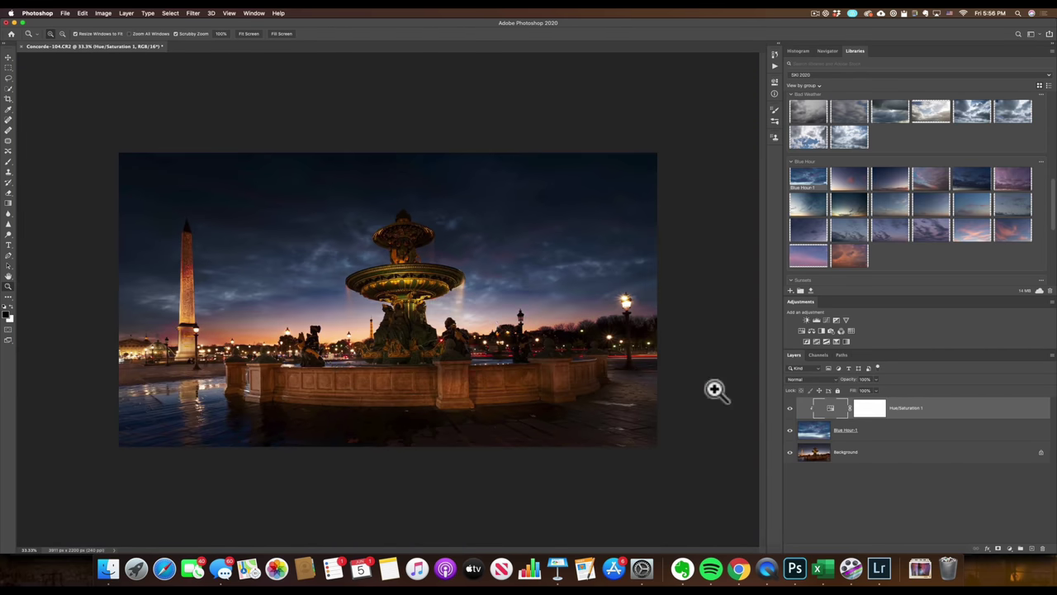
left_click(786, 407)
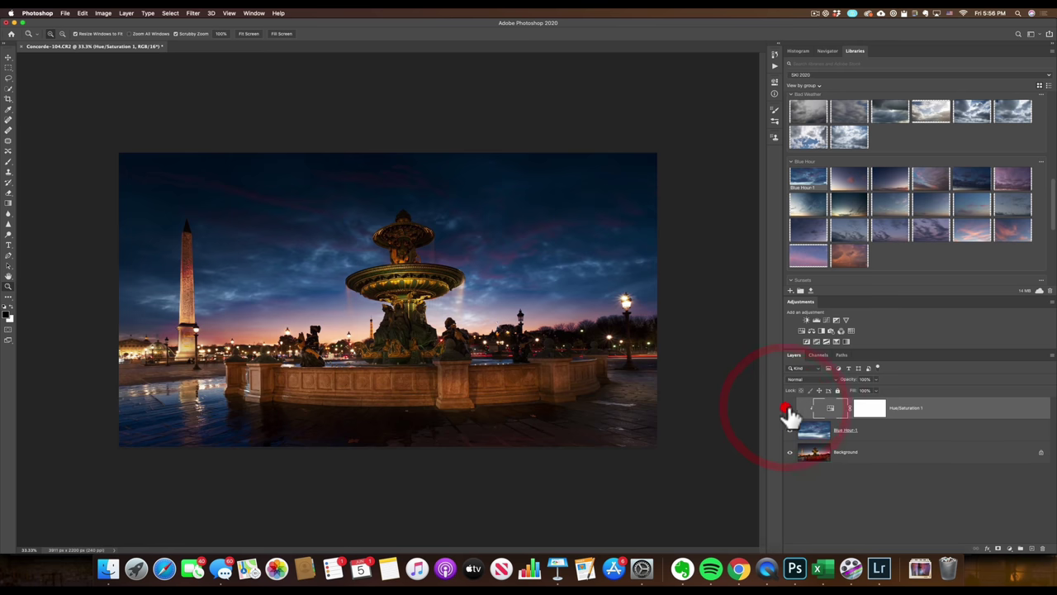
left_click(786, 408)
double_click(830, 408)
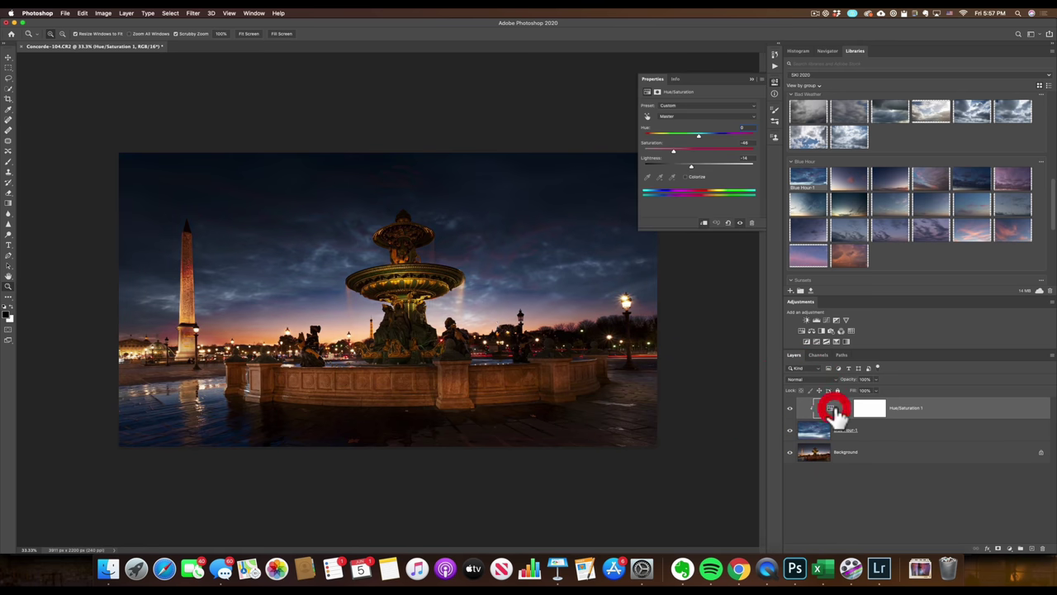
left_click(686, 153)
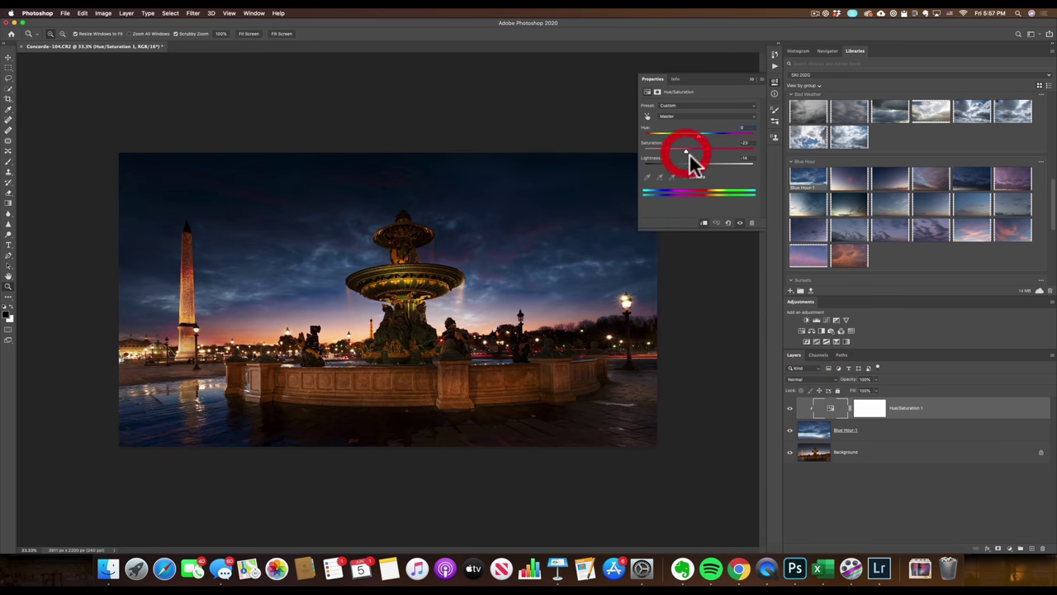
left_click(750, 80)
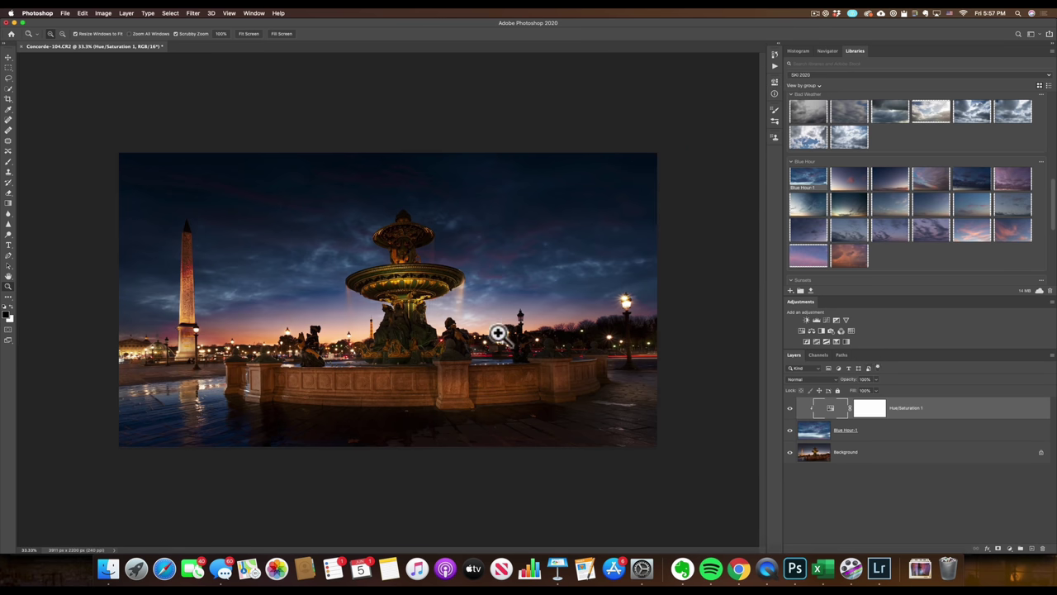
- Save and close the Concorde fountain composite, then switch to Lightroom Classic
left_click(65, 13)
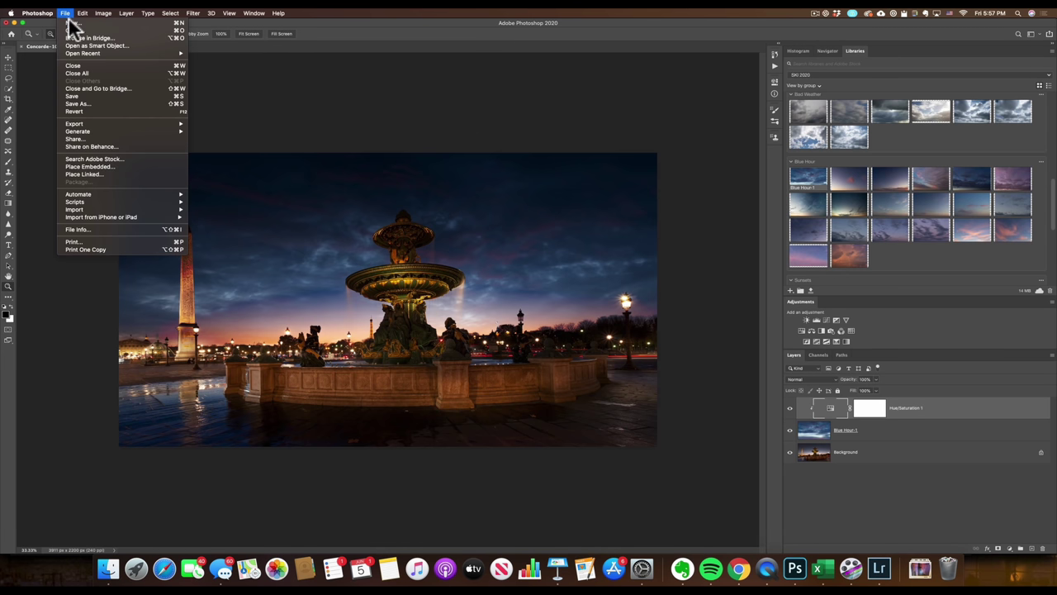
left_click(81, 67)
left_click(607, 187)
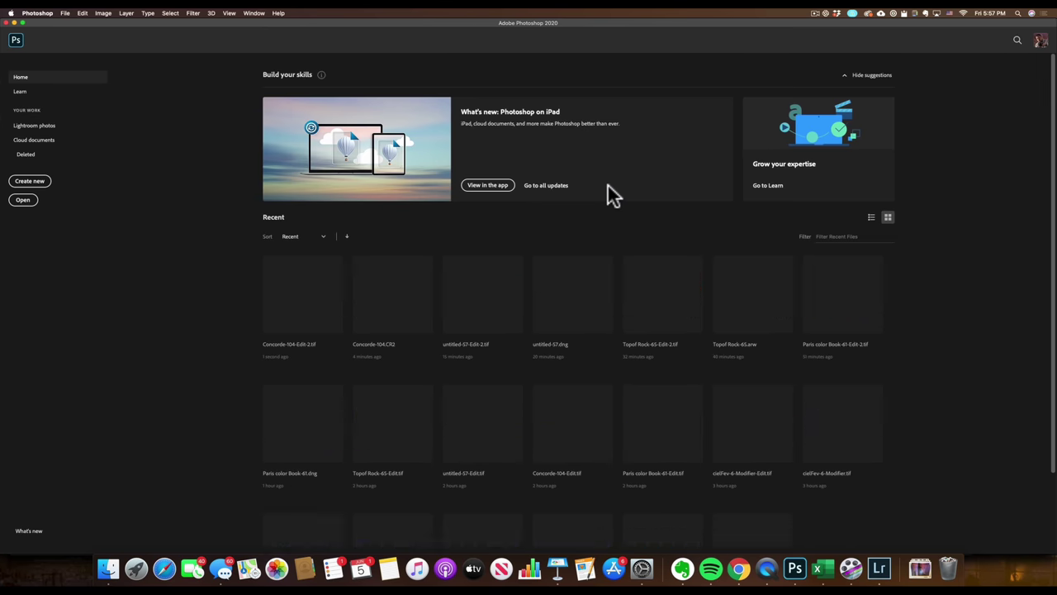
key("super+Tab")
left_click(280, 291)
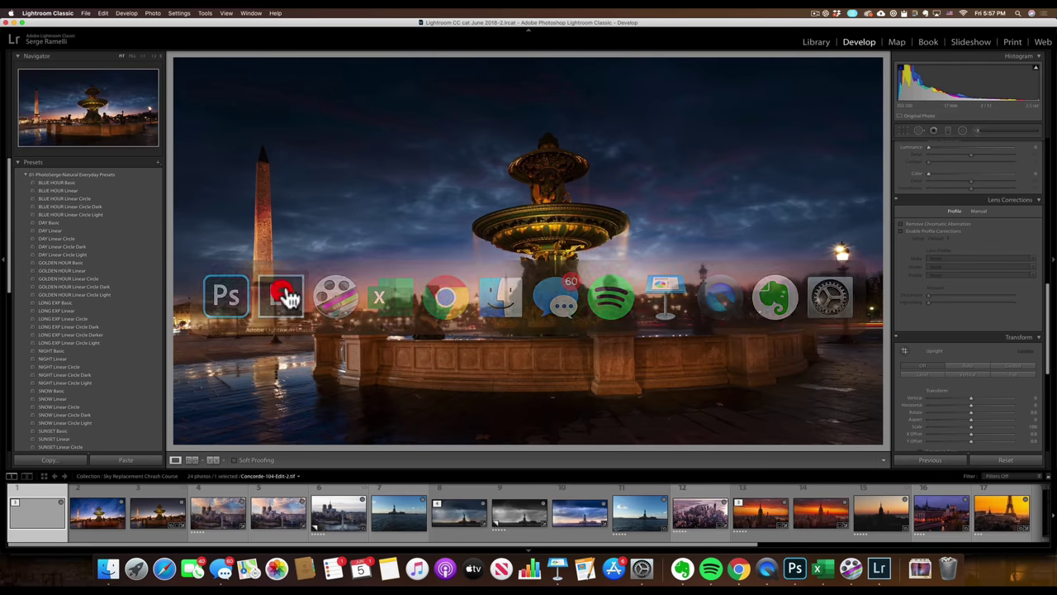
- Compare the brighter blue-sky version, then return to the sky-replaced fountain photo
left_click(104, 500)
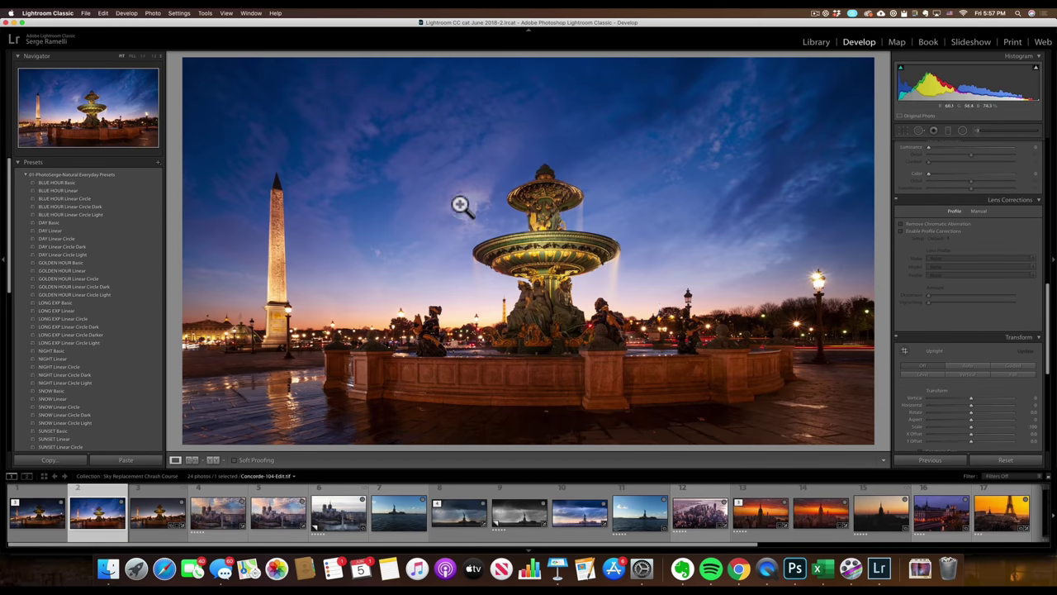
left_click(37, 514)
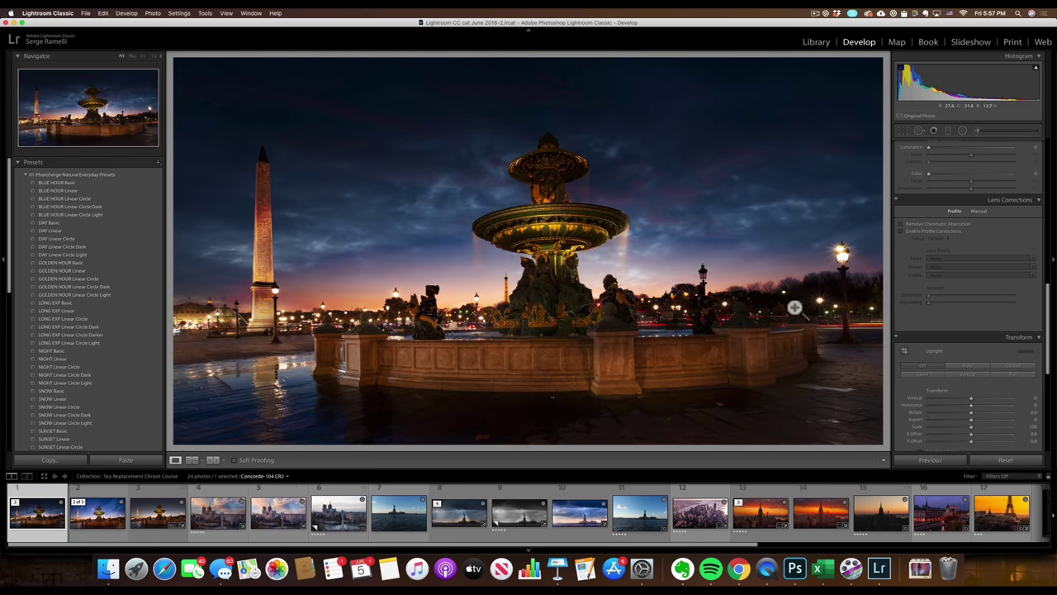
scroll(1019, 248, "up", 10)
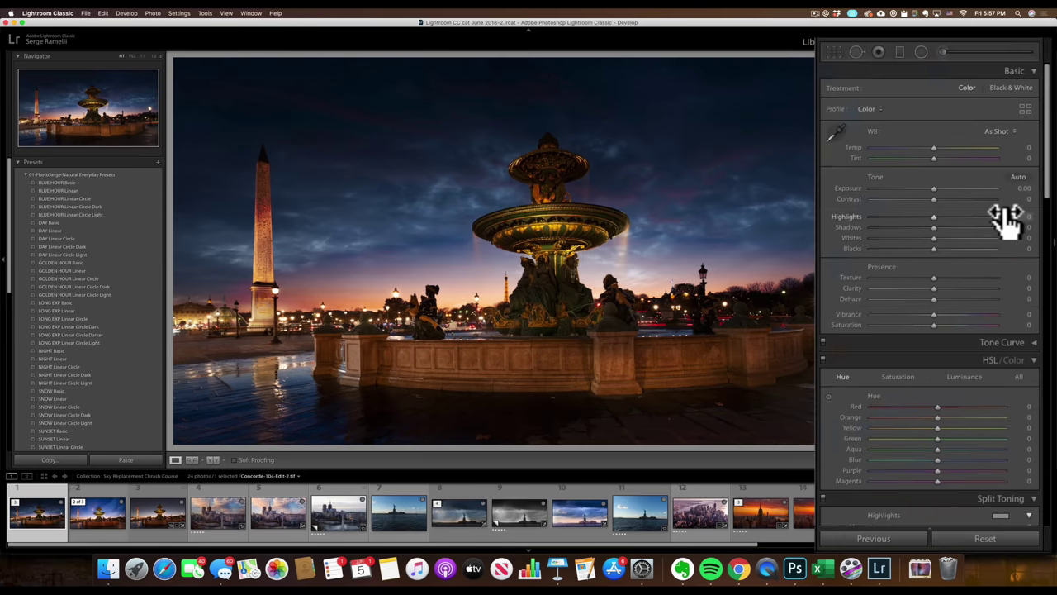
- Set Shadows +96, Highlights -57, Tint +15, Vibrance -14 and Contrast +42
left_click_drag(959, 223, 898, 217)
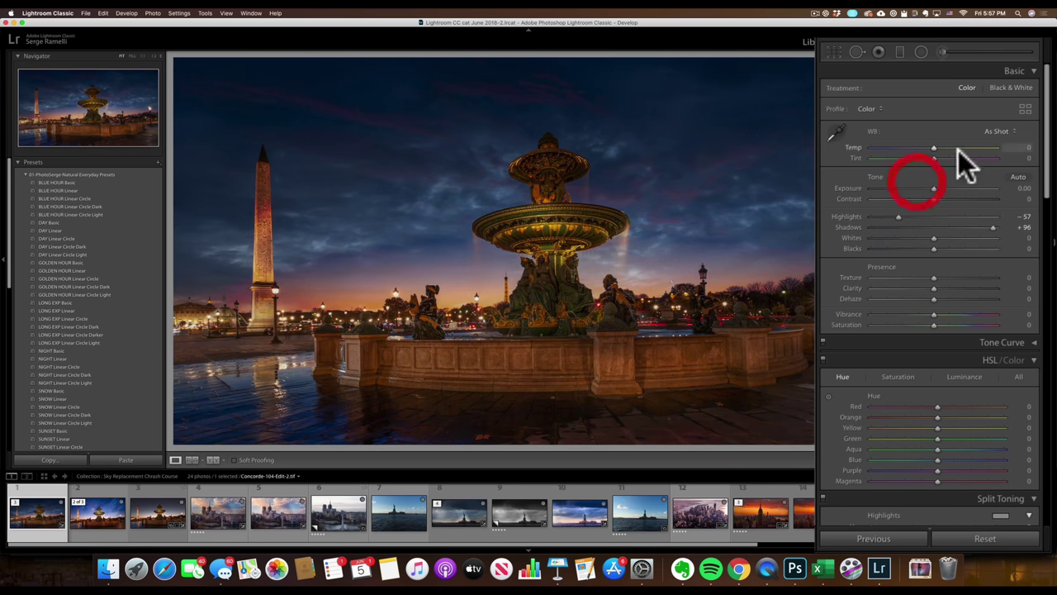
left_click_drag(933, 158, 942, 160)
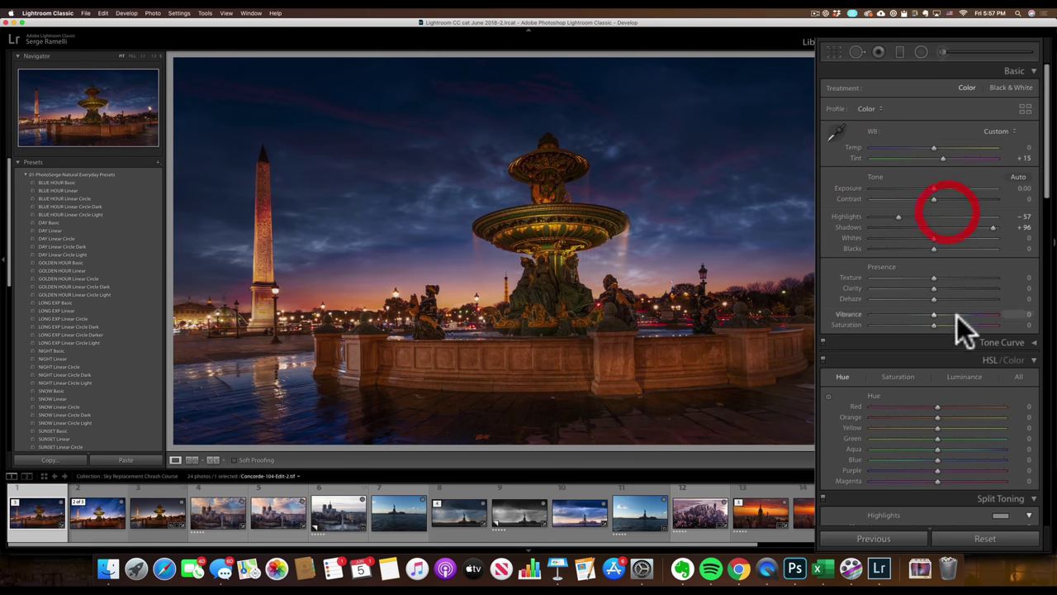
left_click_drag(934, 199, 950, 200)
left_click_drag(922, 314, 919, 315)
left_click(924, 315)
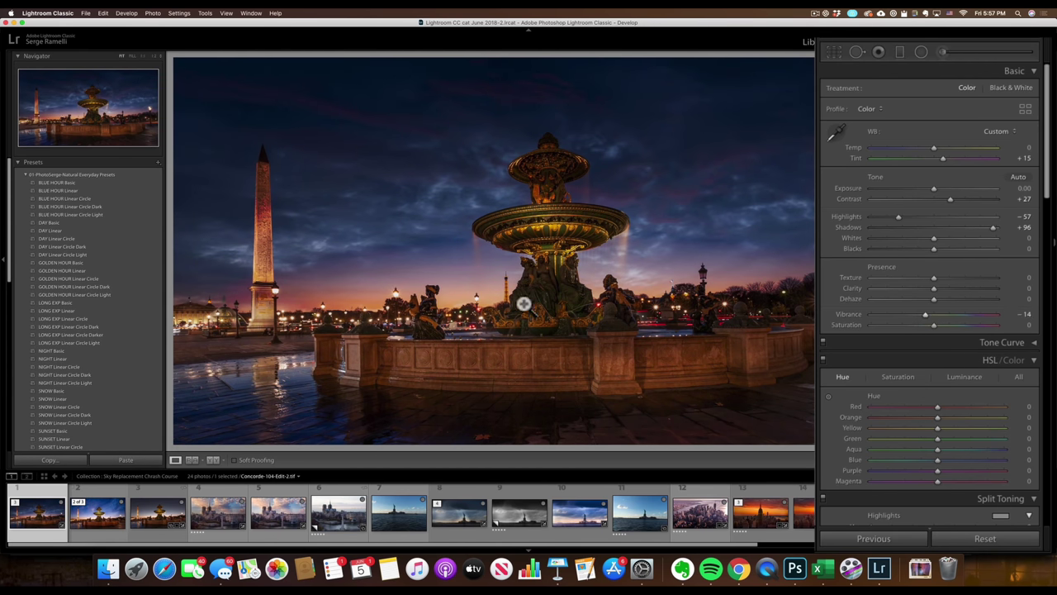
left_click(958, 198)
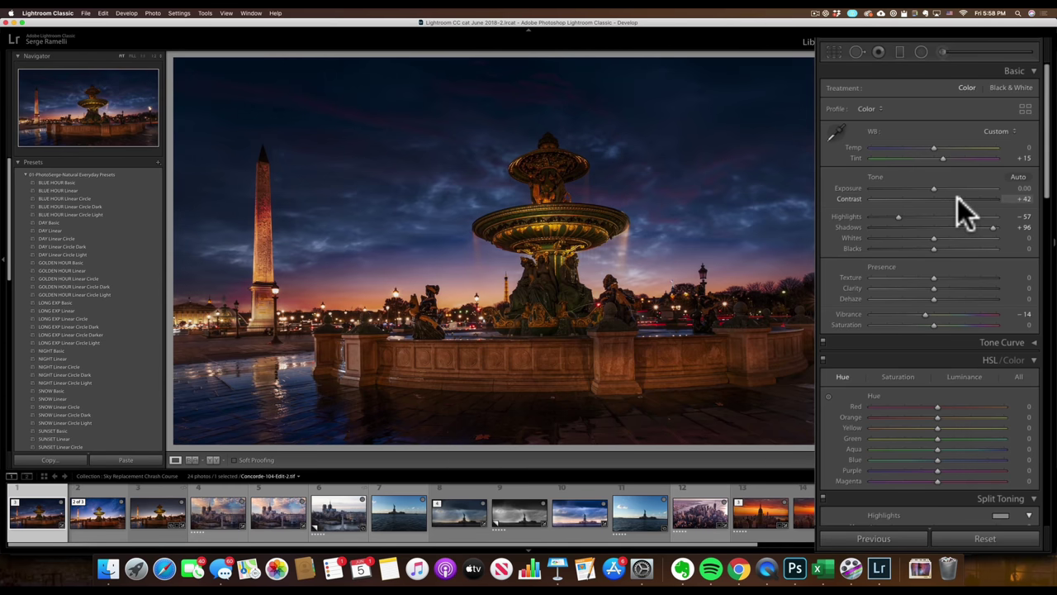
left_click(156, 512)
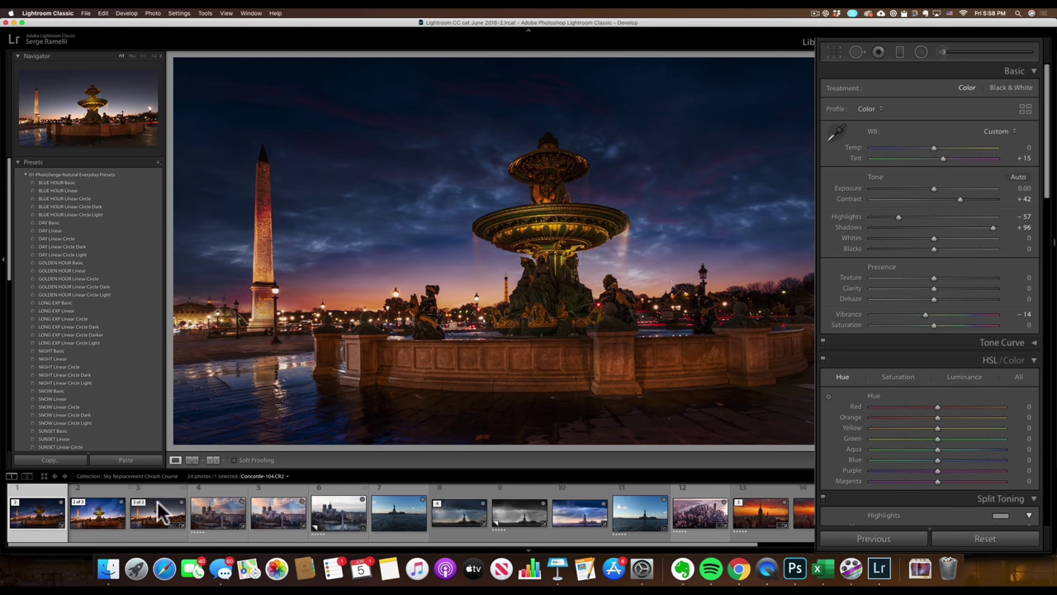
left_click(1004, 461)
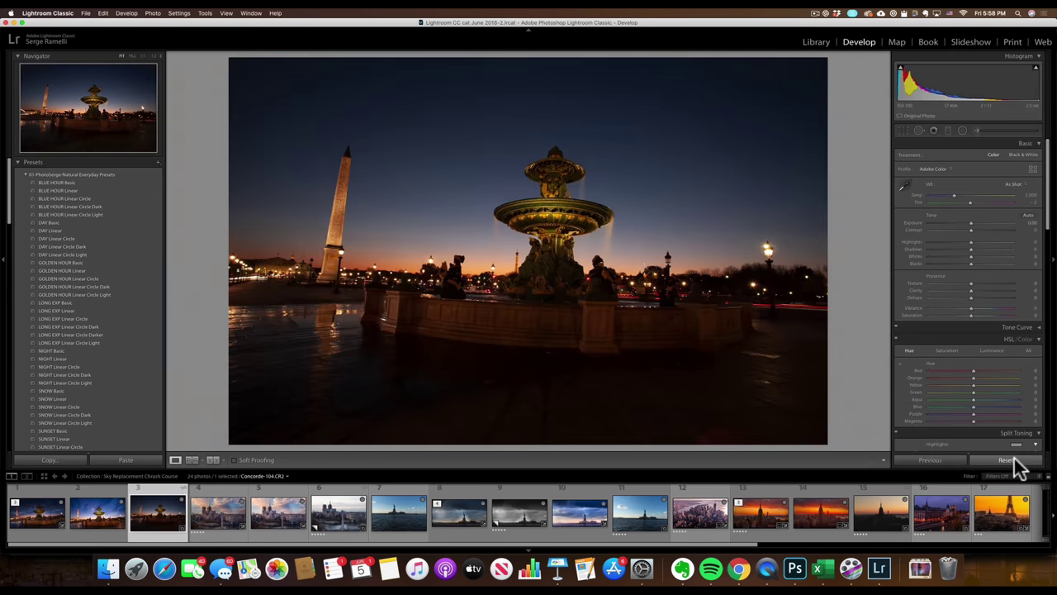
left_click(33, 512)
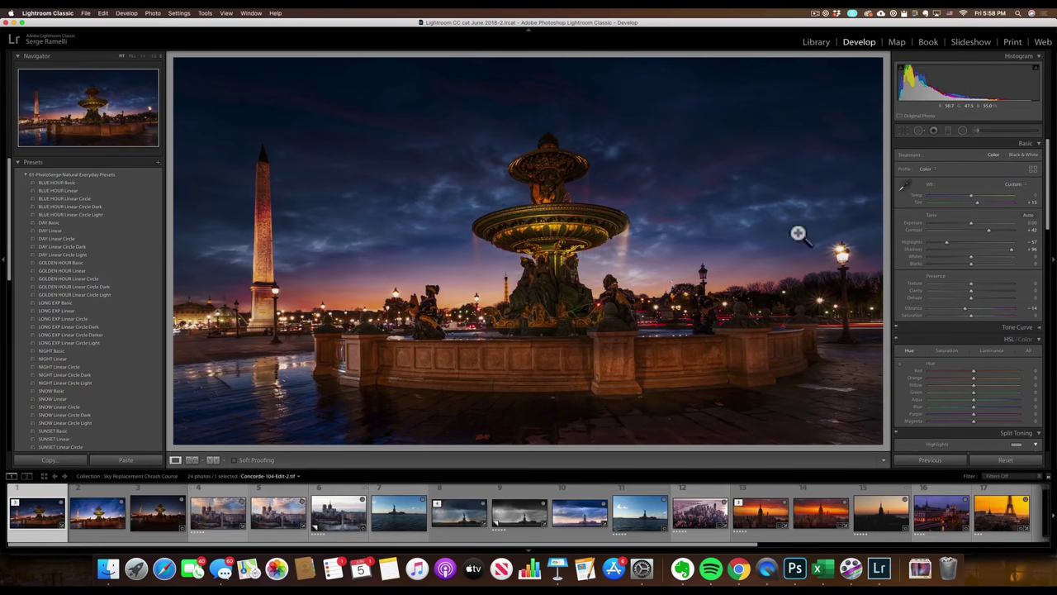
- Rotate the photo slightly in Crop & Straighten to level it and commit
left_click(905, 129)
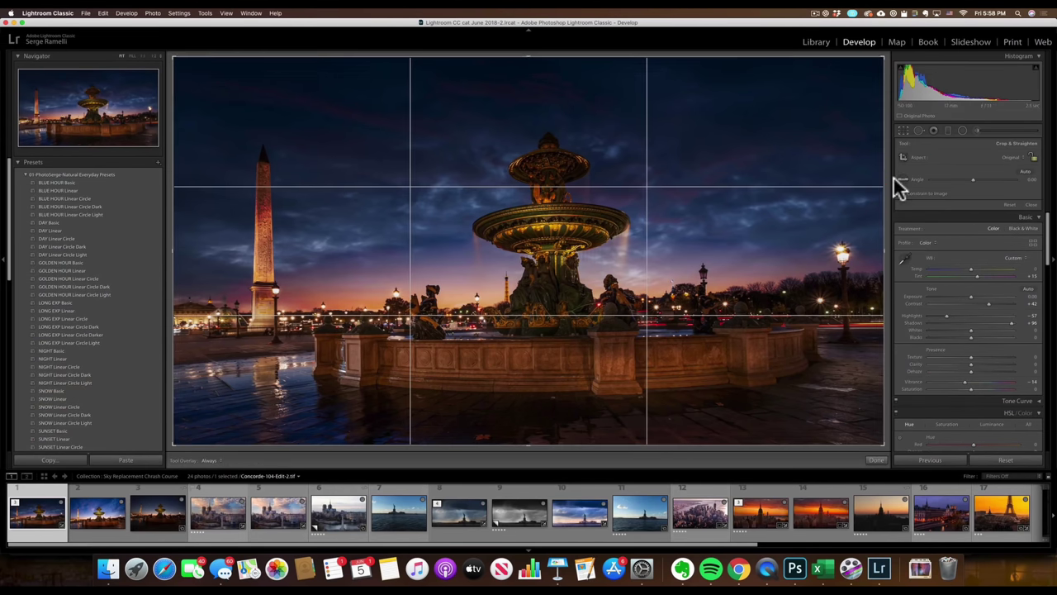
left_click_drag(886, 182, 886, 186)
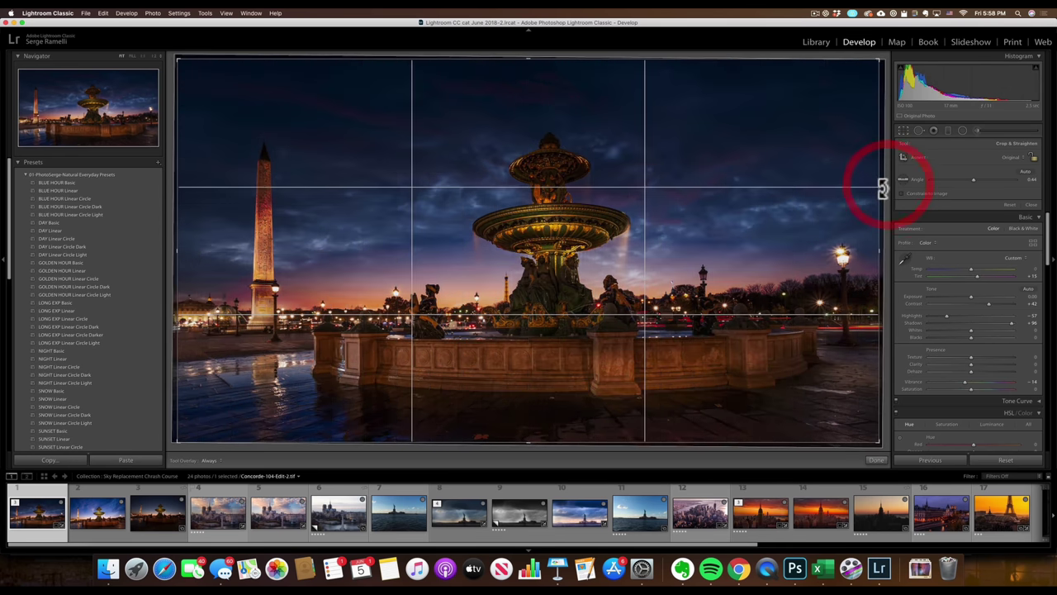
key("Return")
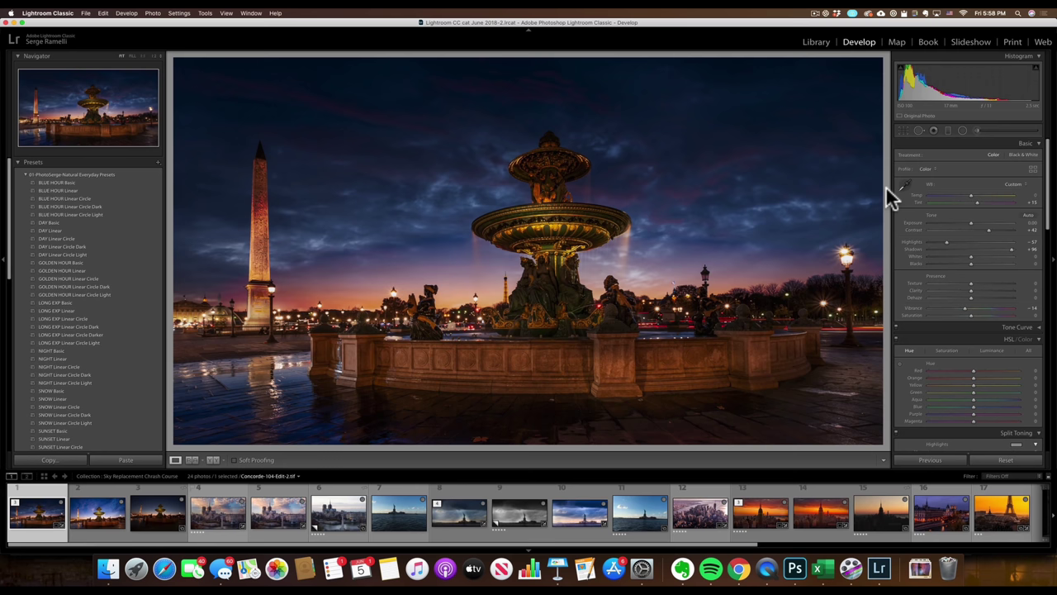
- Set Texture to +22 and Clarity to -29 in the Basic panel
left_click(979, 282)
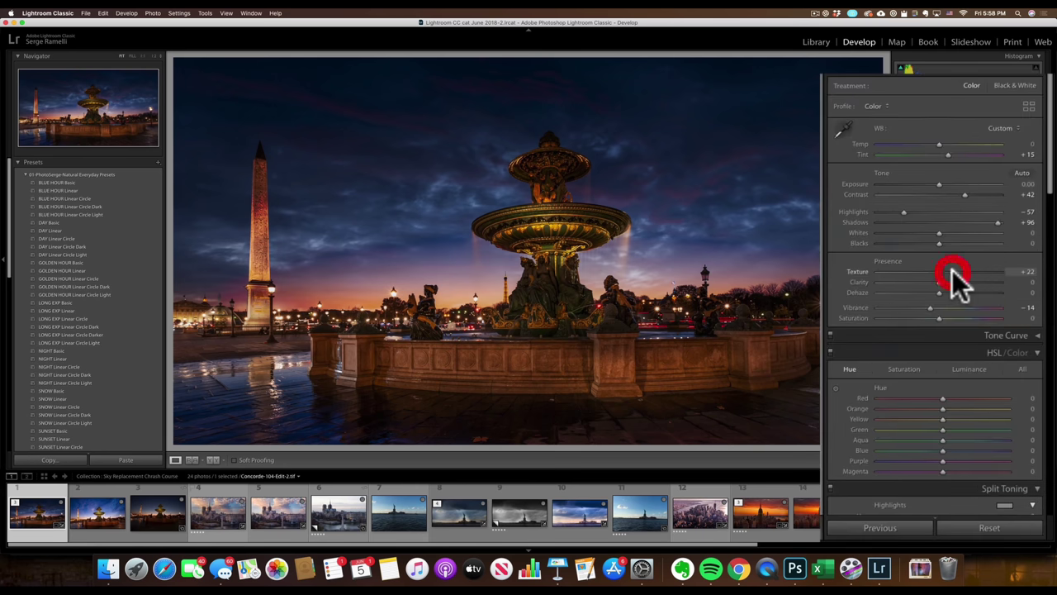
left_click_drag(953, 282, 923, 282)
left_click(923, 282)
left_click(945, 268)
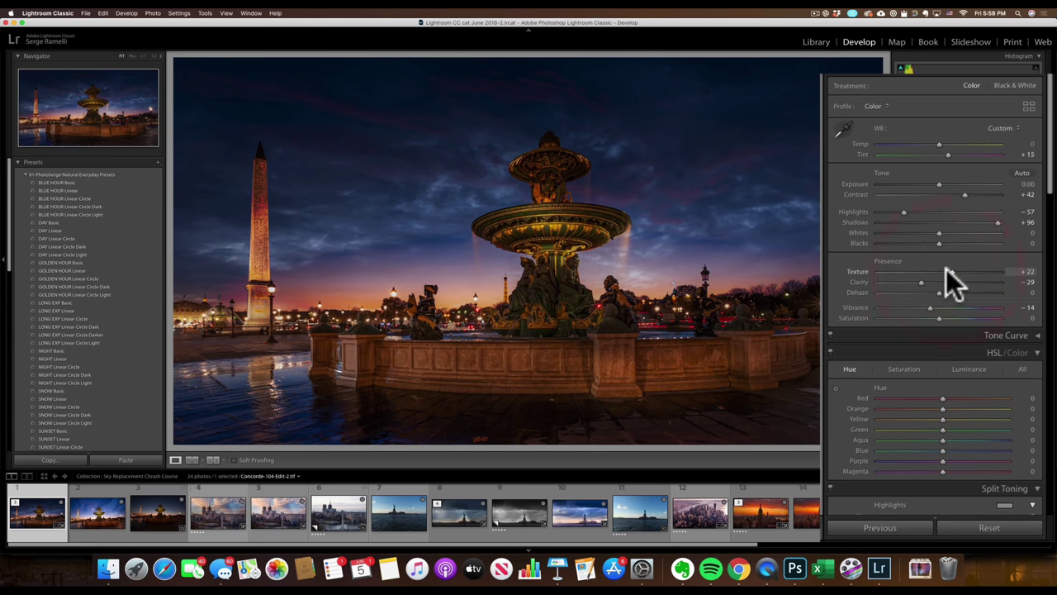
left_click(962, 130)
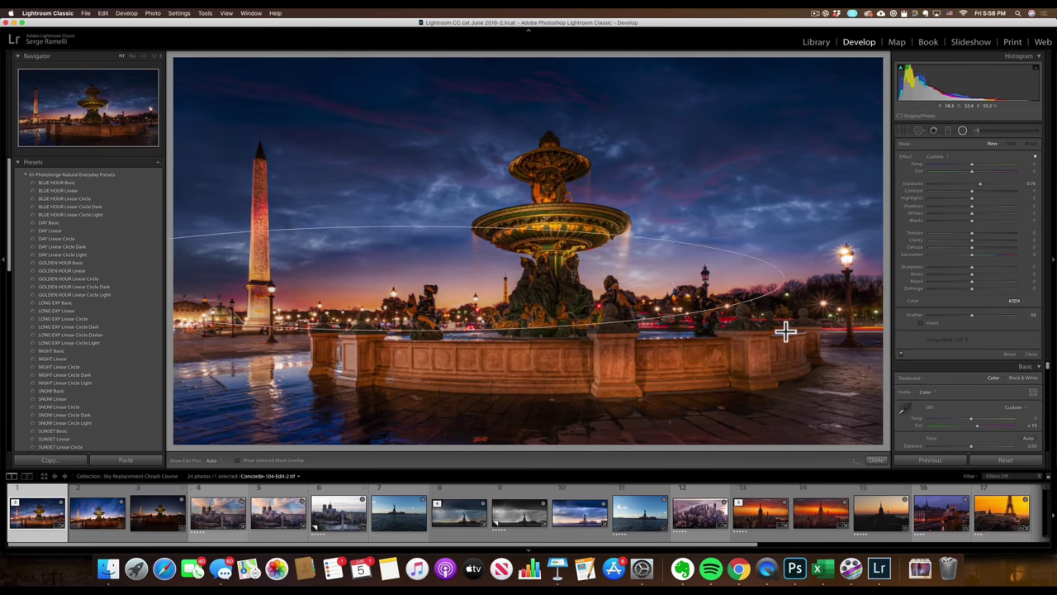
- Place an inverted radial filter with Temp 59, Tint 30 and Exposure -0.44
left_click(863, 336)
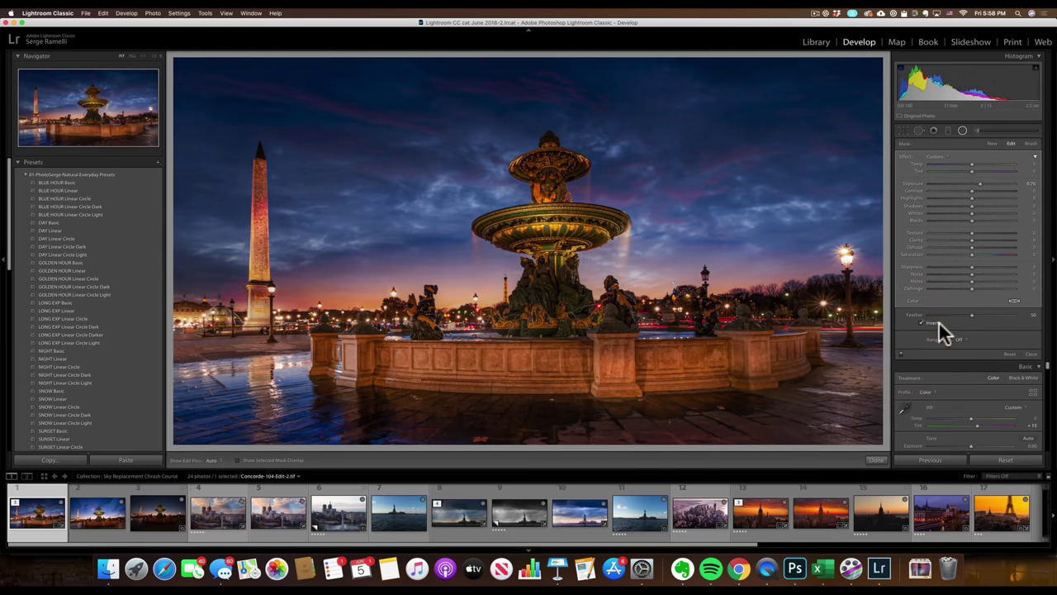
left_click(938, 322)
left_click(985, 164)
left_click(989, 170)
left_click(976, 183)
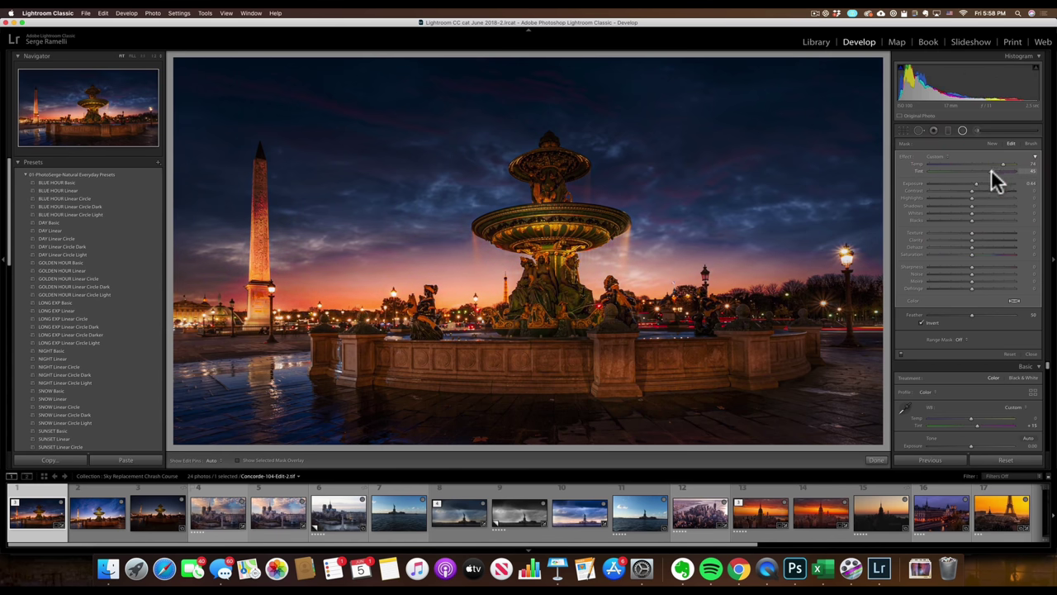
left_click(987, 170)
left_click(991, 168)
- Move the radial filter over the fountain, toggle it to compare, and hide its pin
left_click_drag(412, 279, 484, 275)
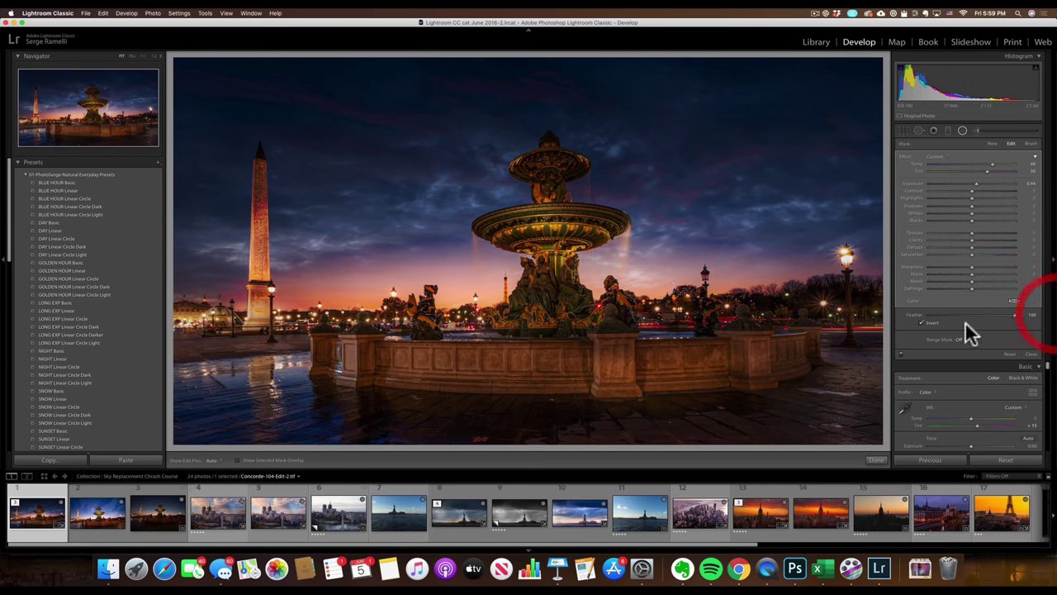
left_click(901, 354)
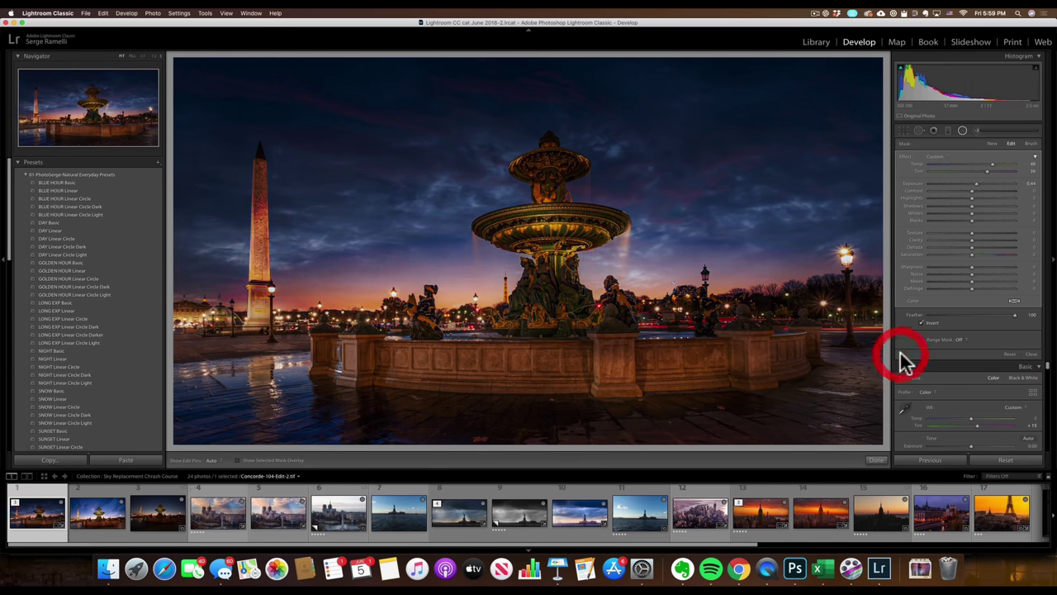
left_click(901, 354)
left_click(901, 353)
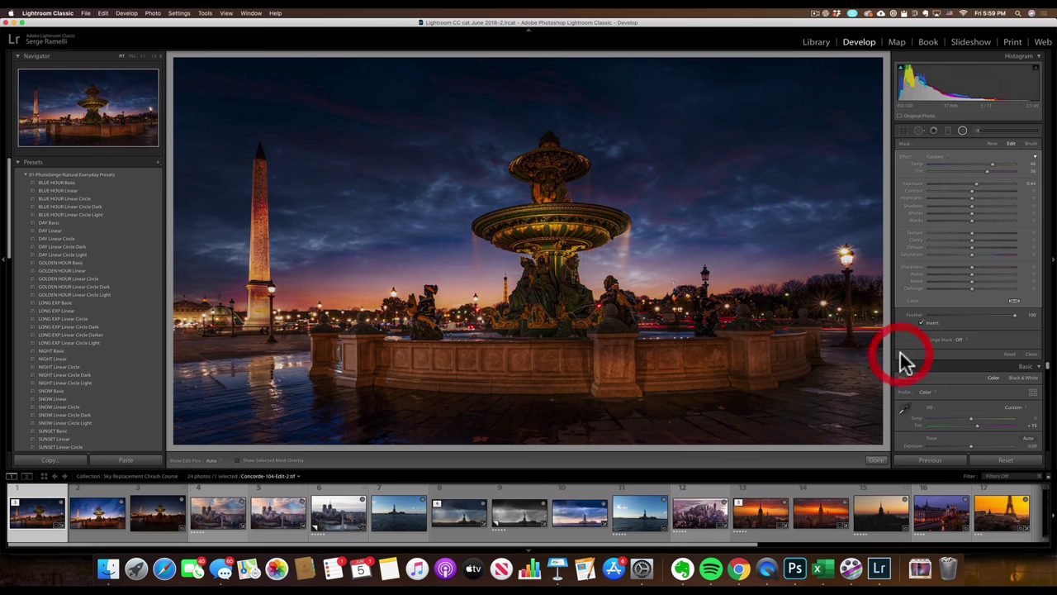
left_click(900, 354)
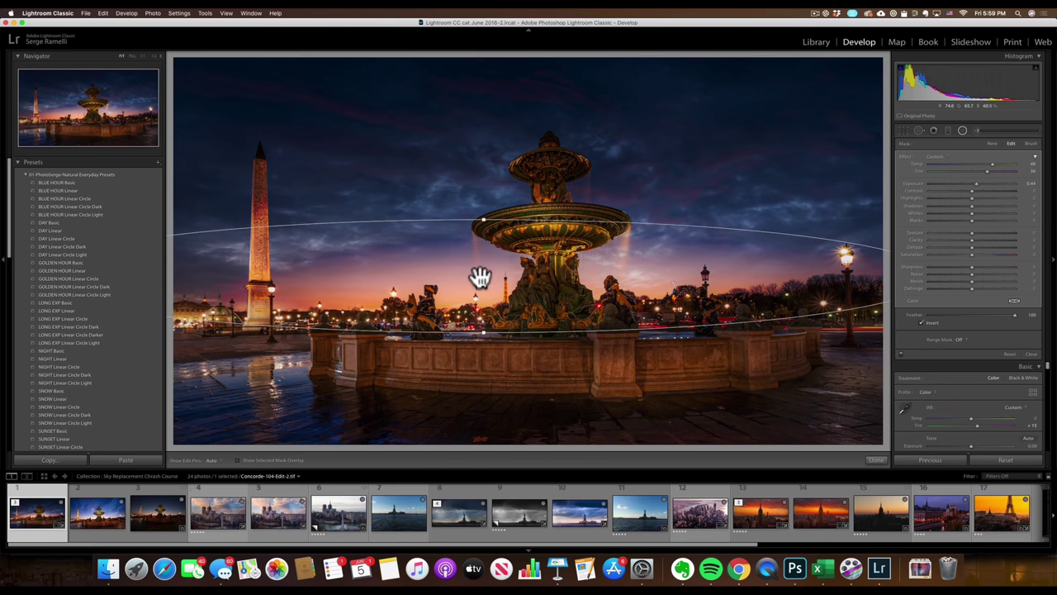
key("Delete")
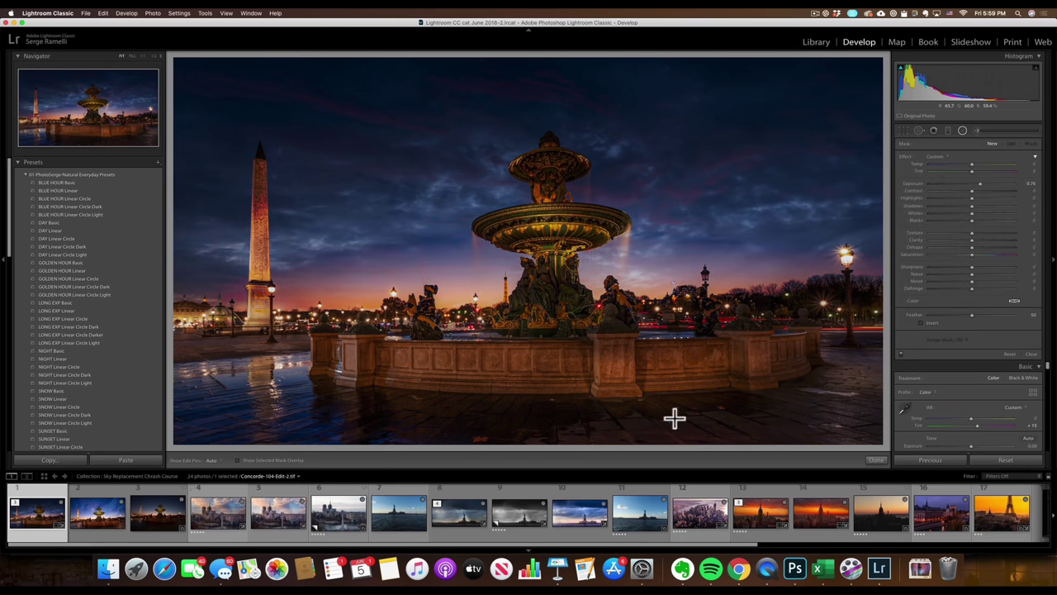
- Commit the radial filter with Done and view the fountain photo in full-screen preview
left_click(878, 459)
key("f")
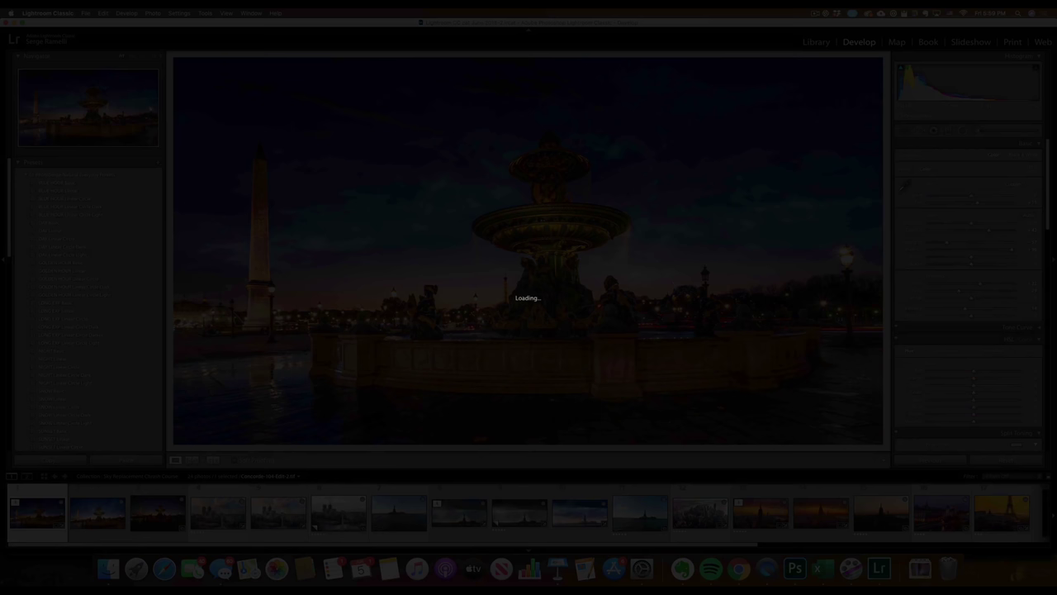